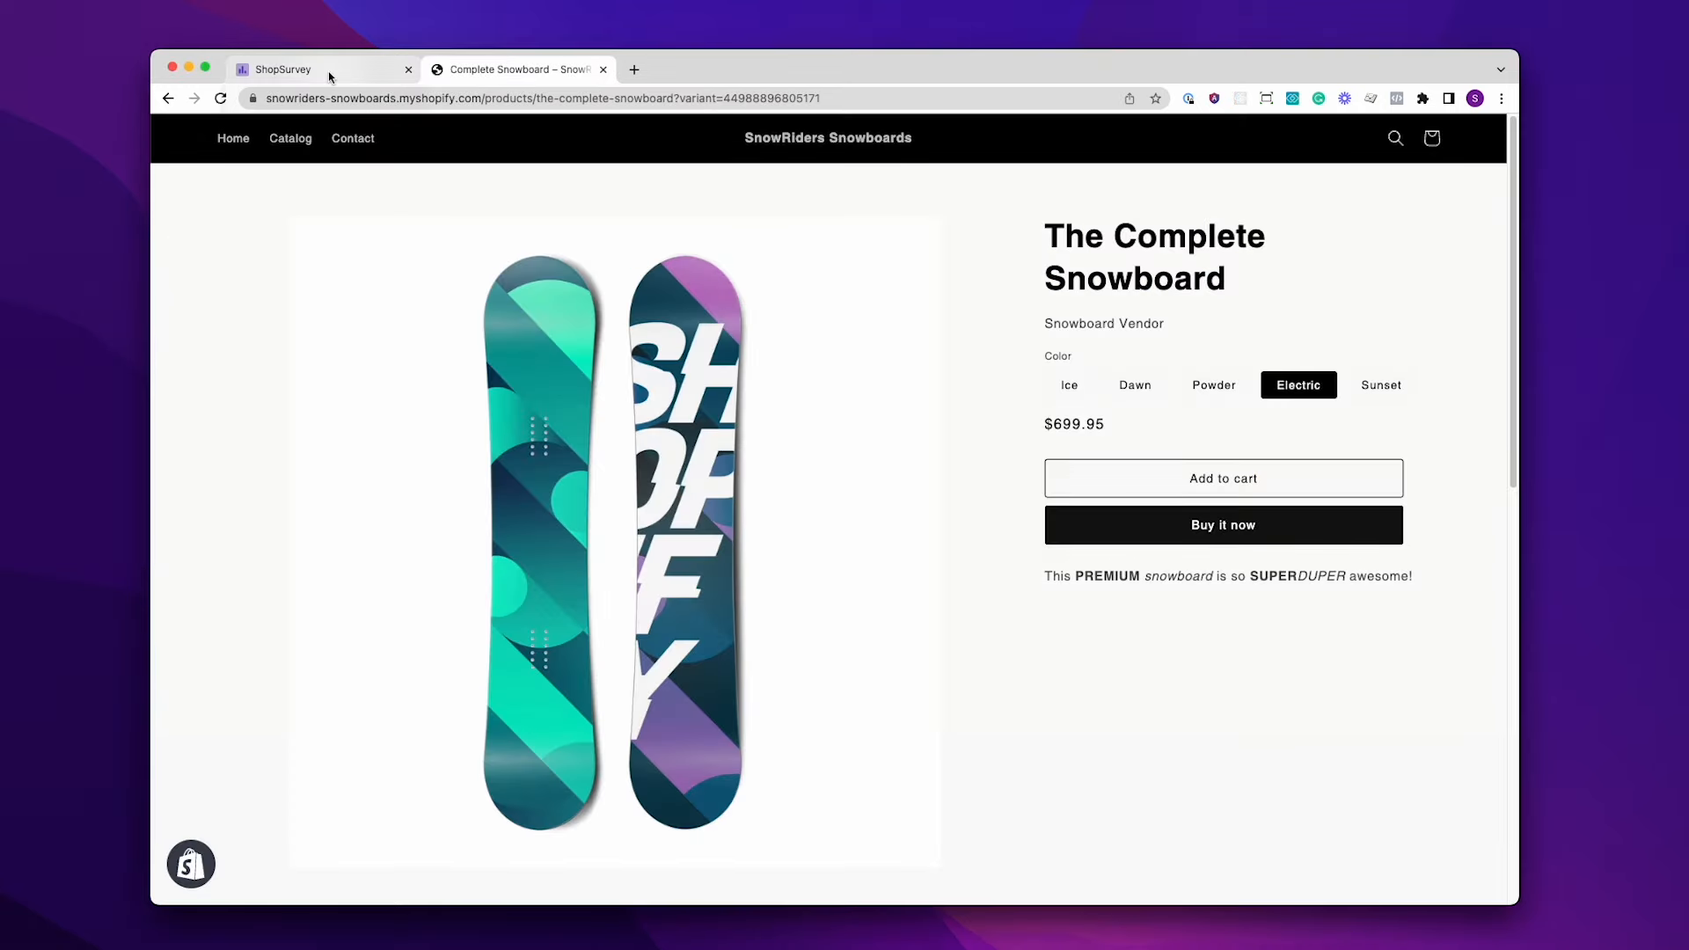
Create a new Website Widget survey named "Snowboarding Segmentation" and save its targeting to continue to the questions
click(329, 76)
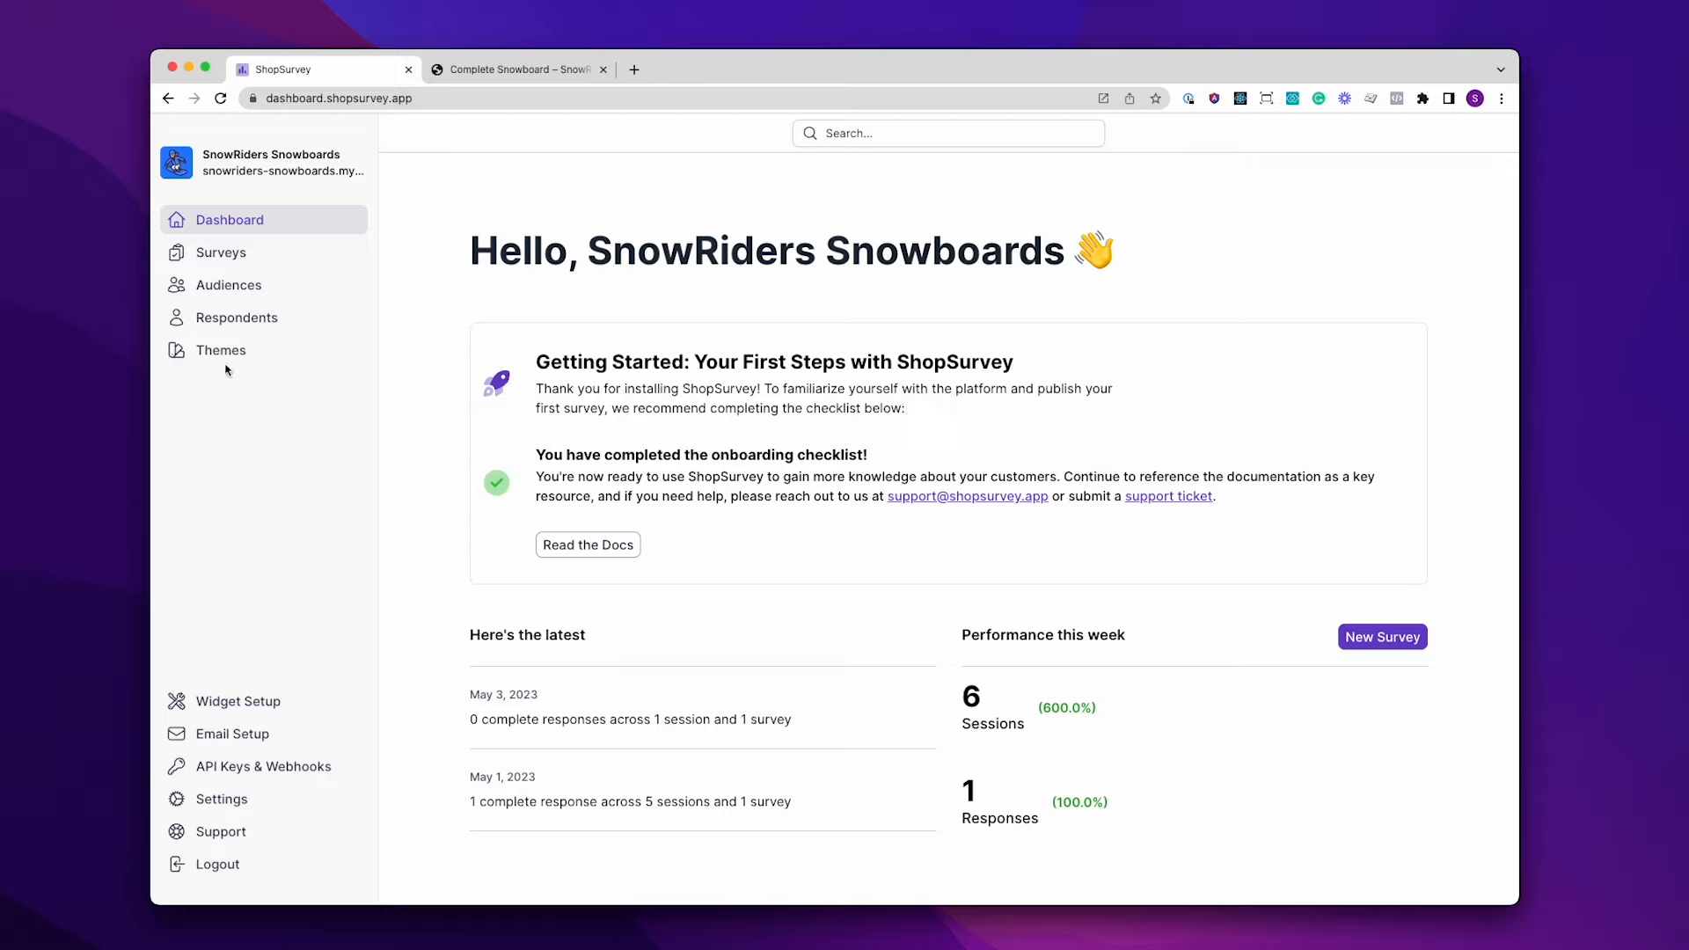
click(1377, 640)
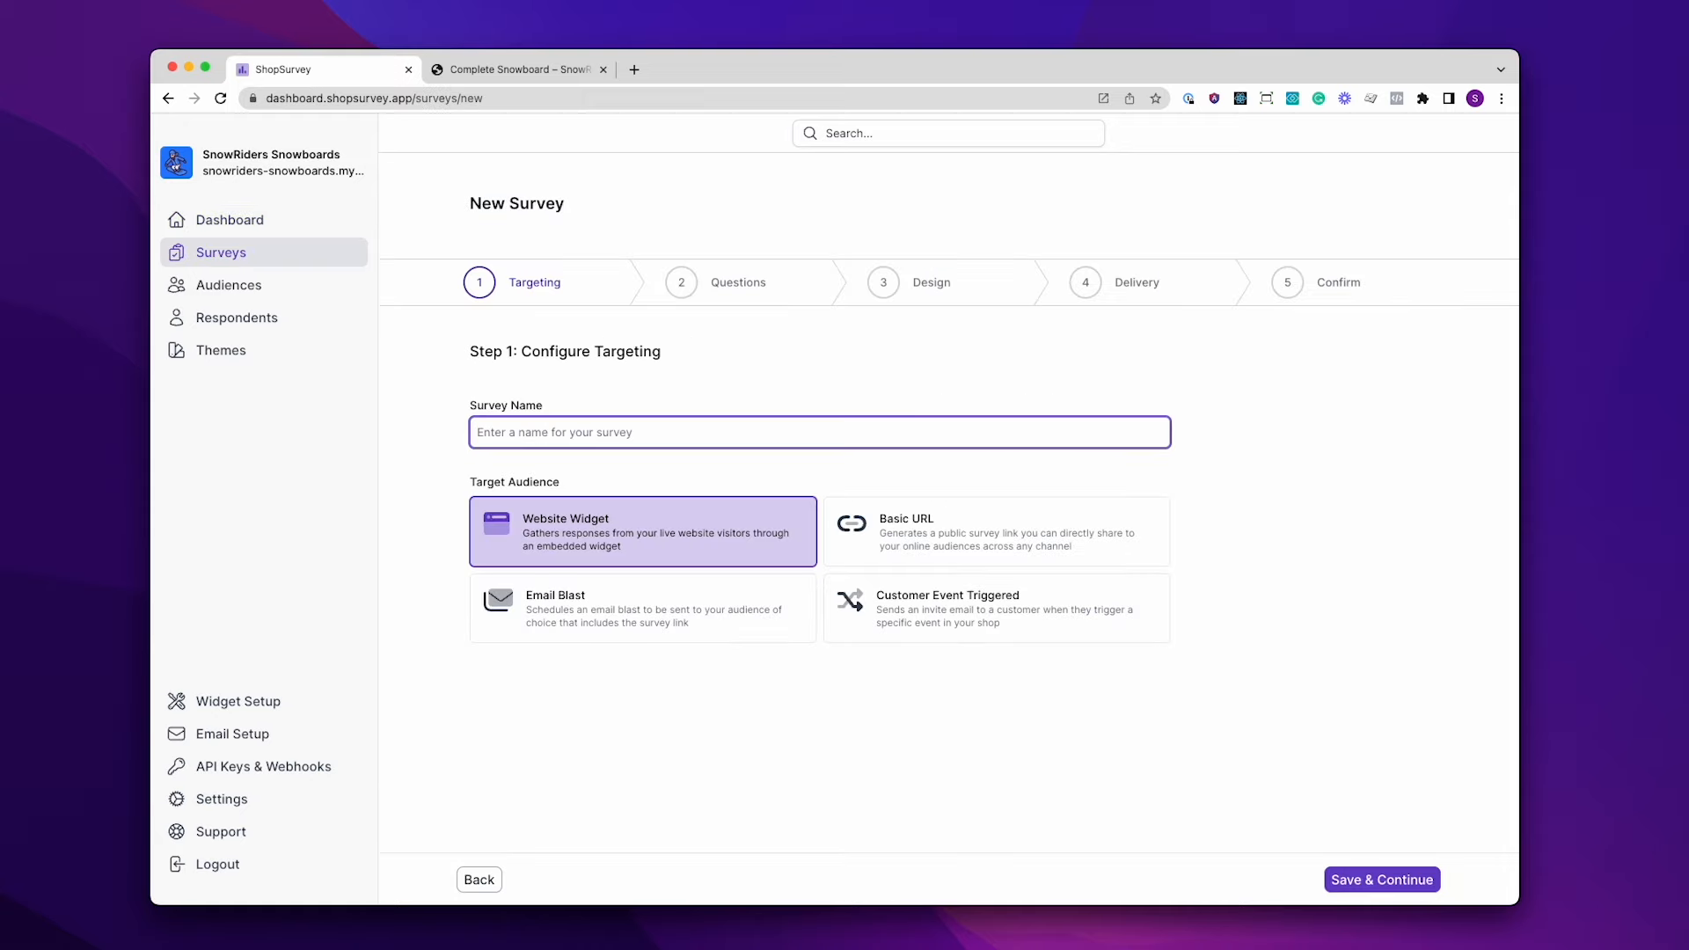
text(Snowboarding Segmentation)
click(1376, 880)
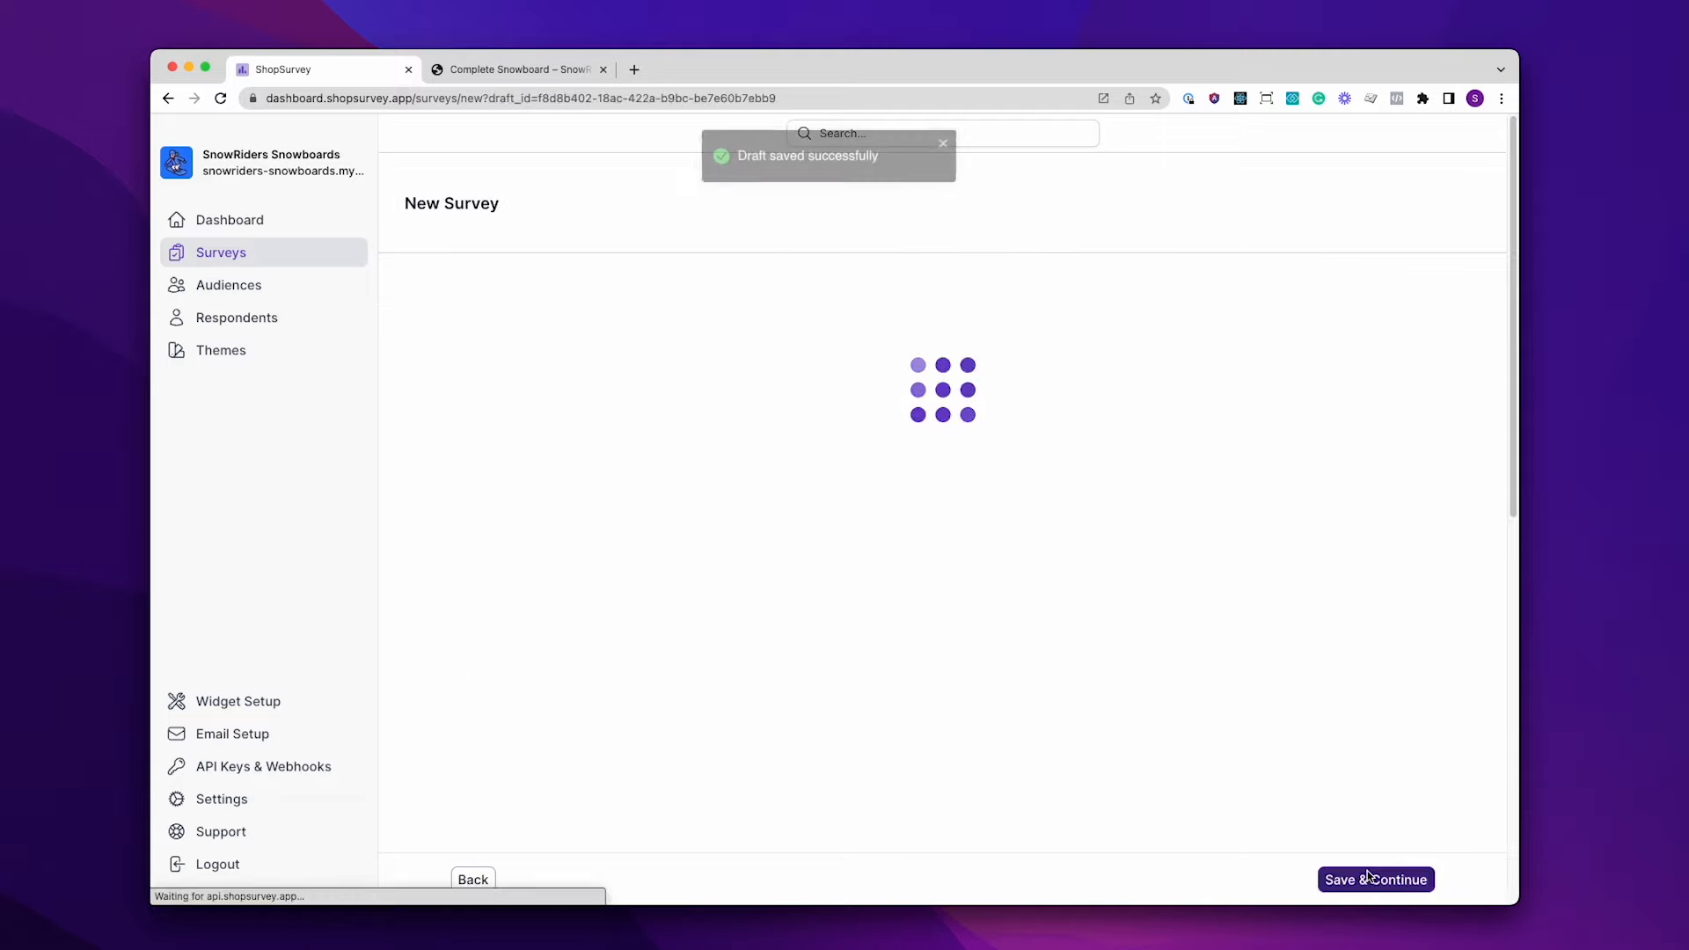
Make the first question an Email Address question with the prompt "What is your email address? We'll send you special offers and discounts"
click(948, 511)
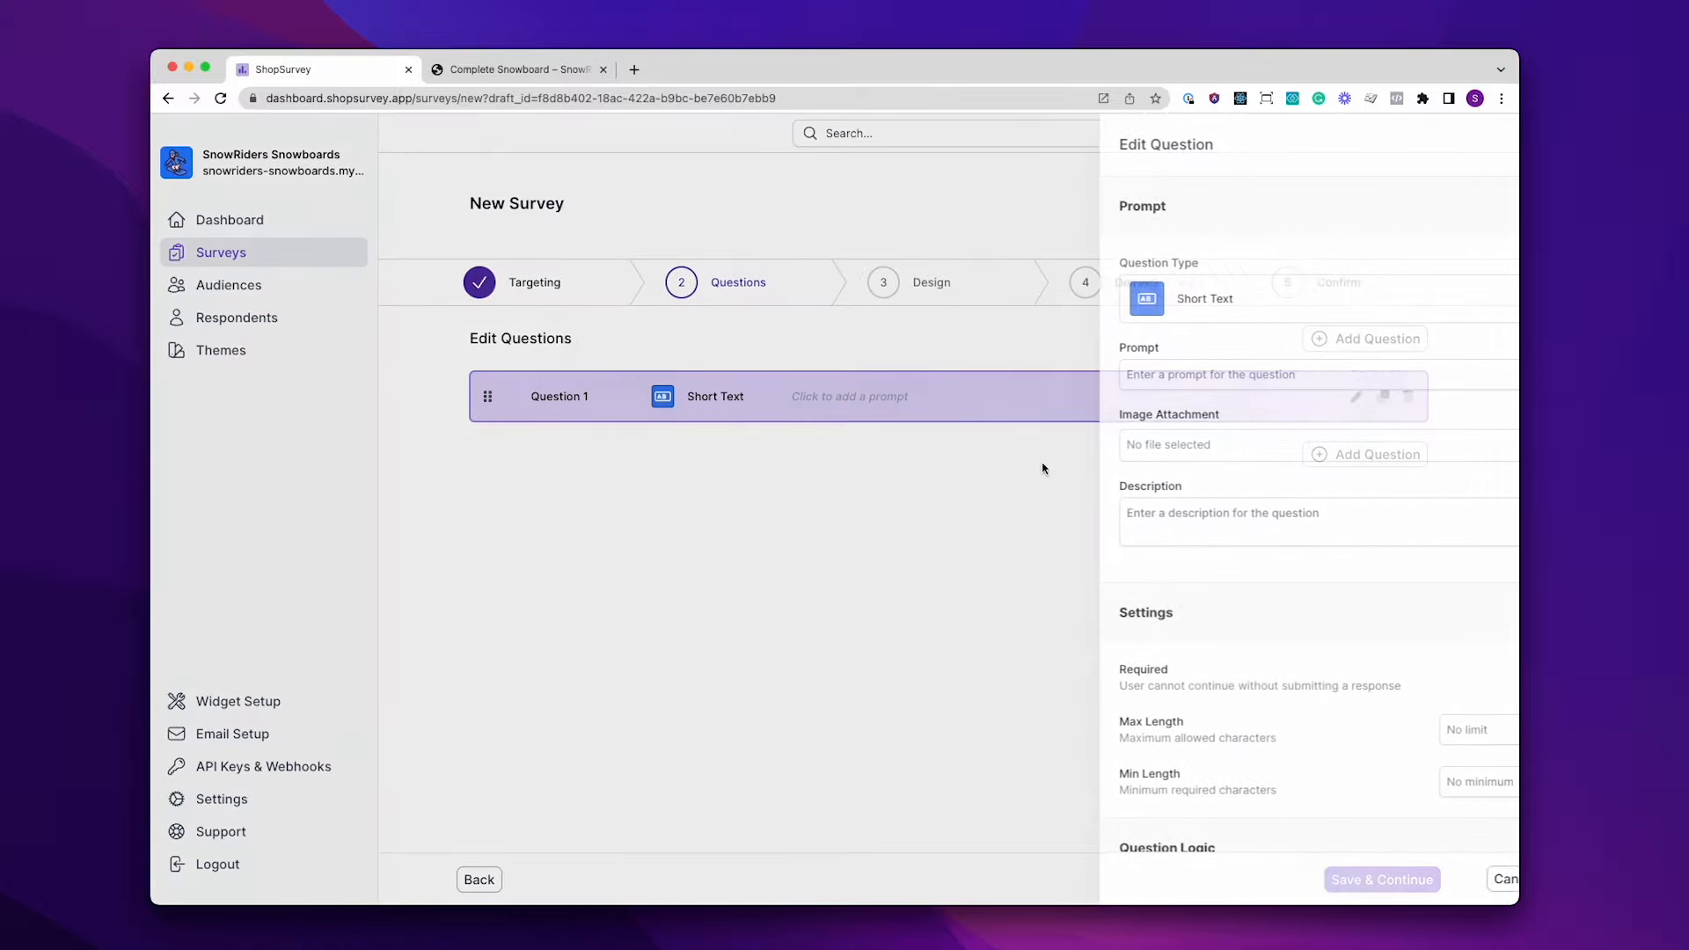
click(1286, 304)
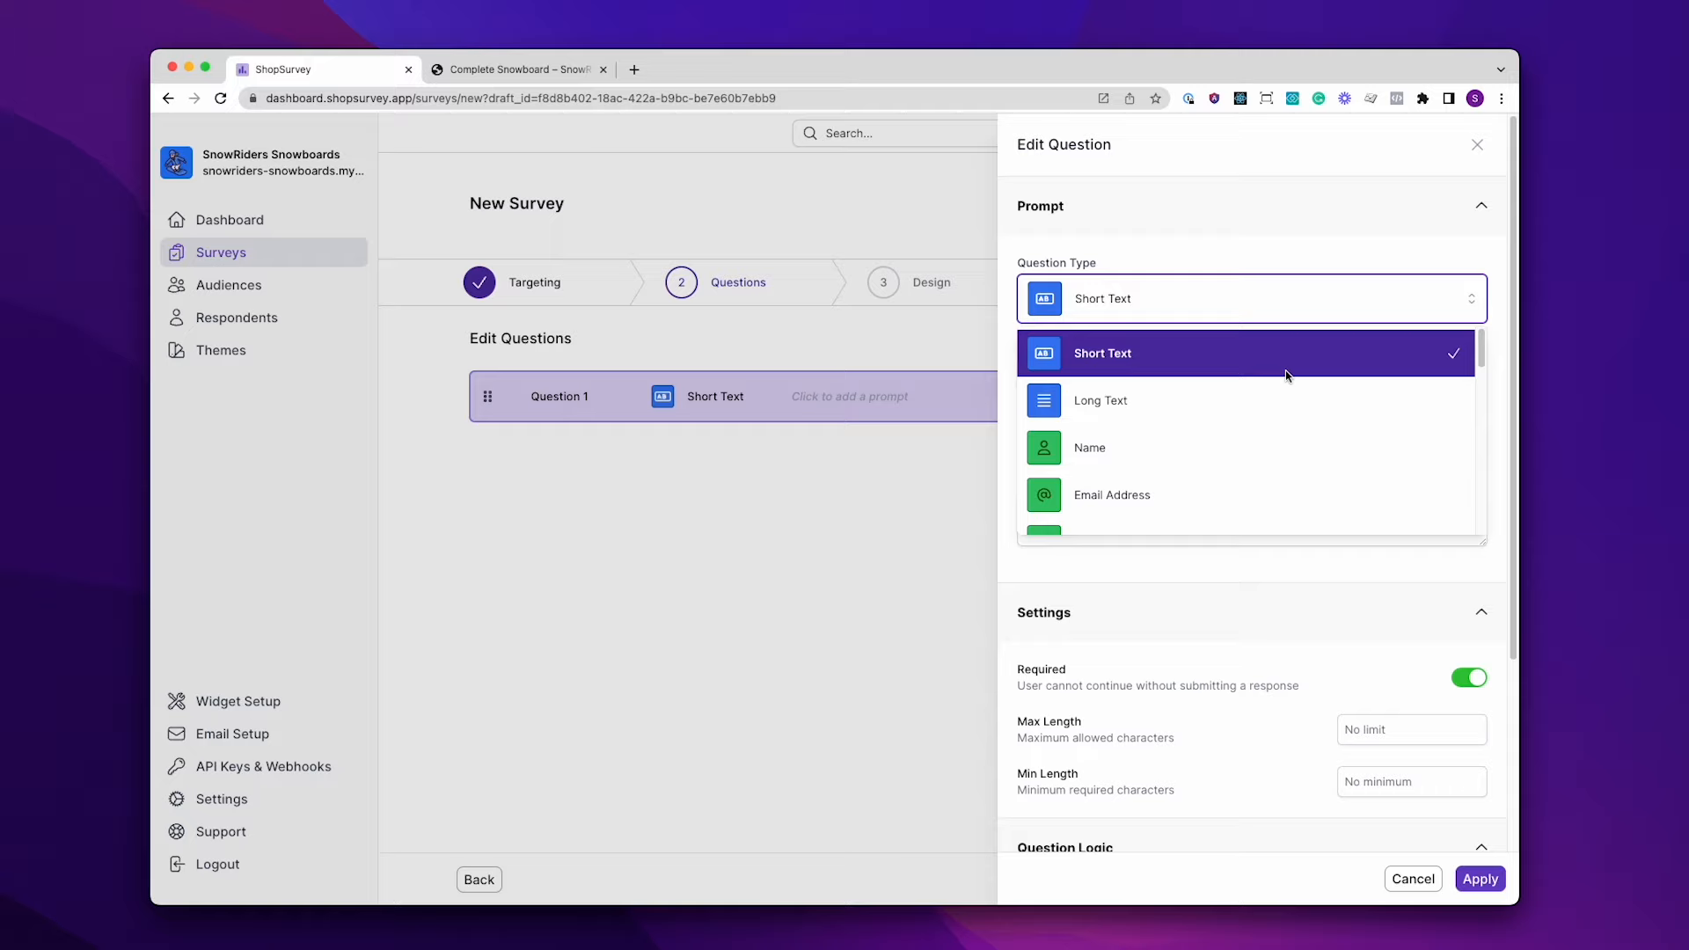
scroll(1265, 445, down, 4)
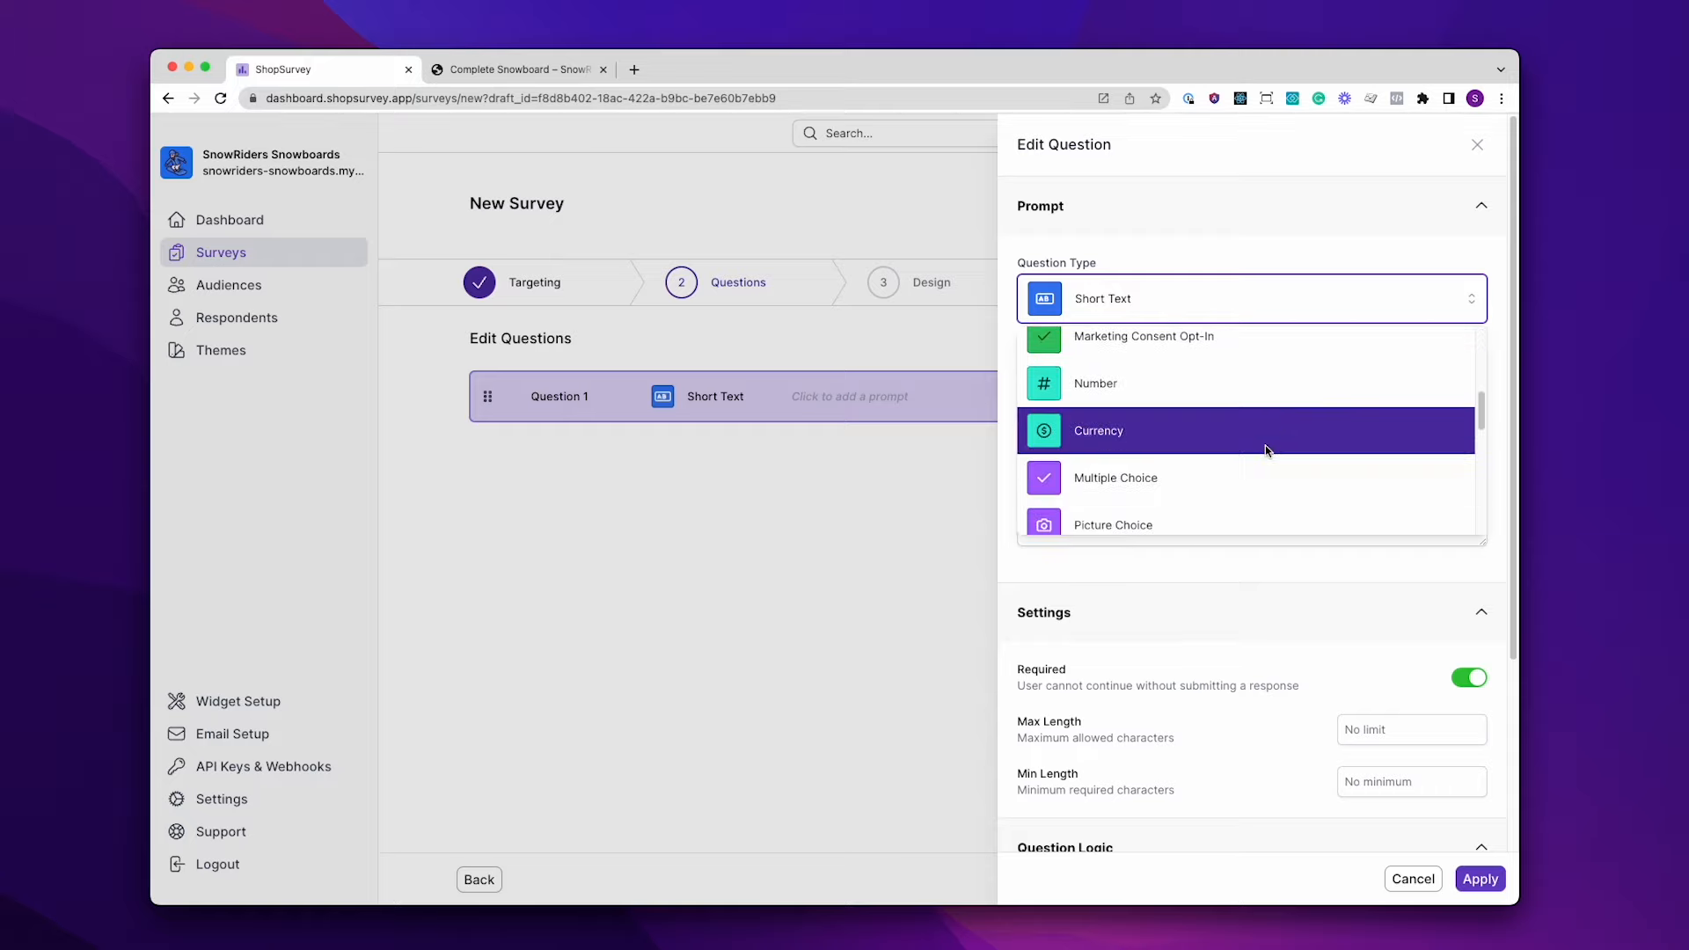
scroll(1272, 465, down, 3)
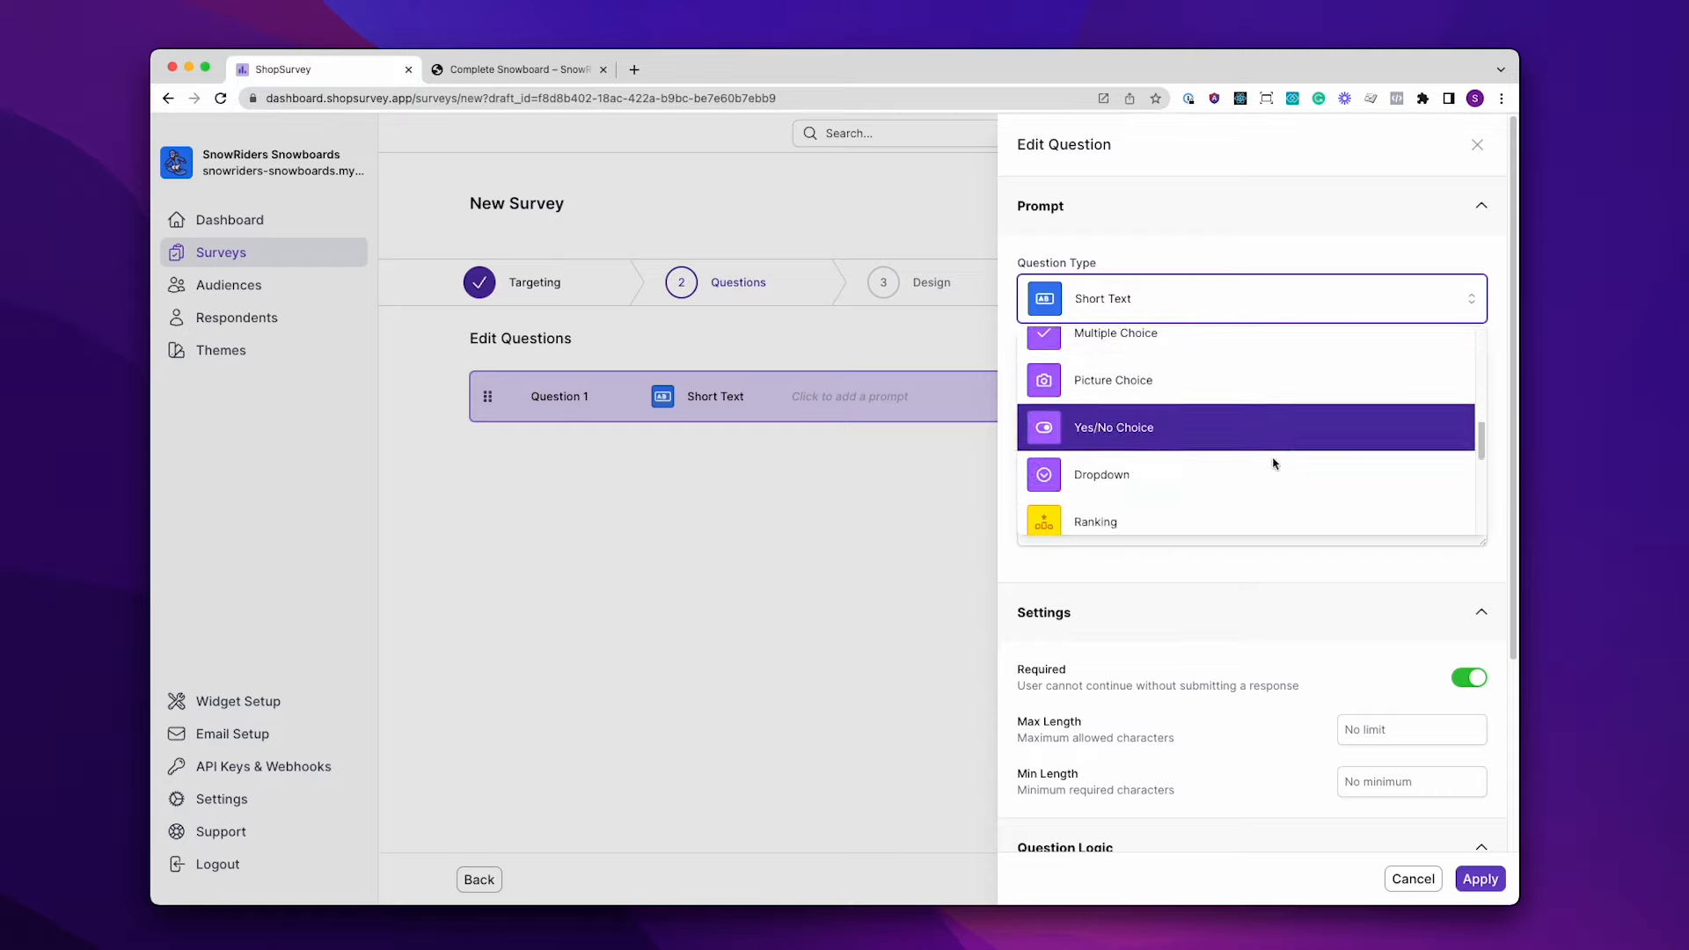
scroll(1271, 453, up, 4)
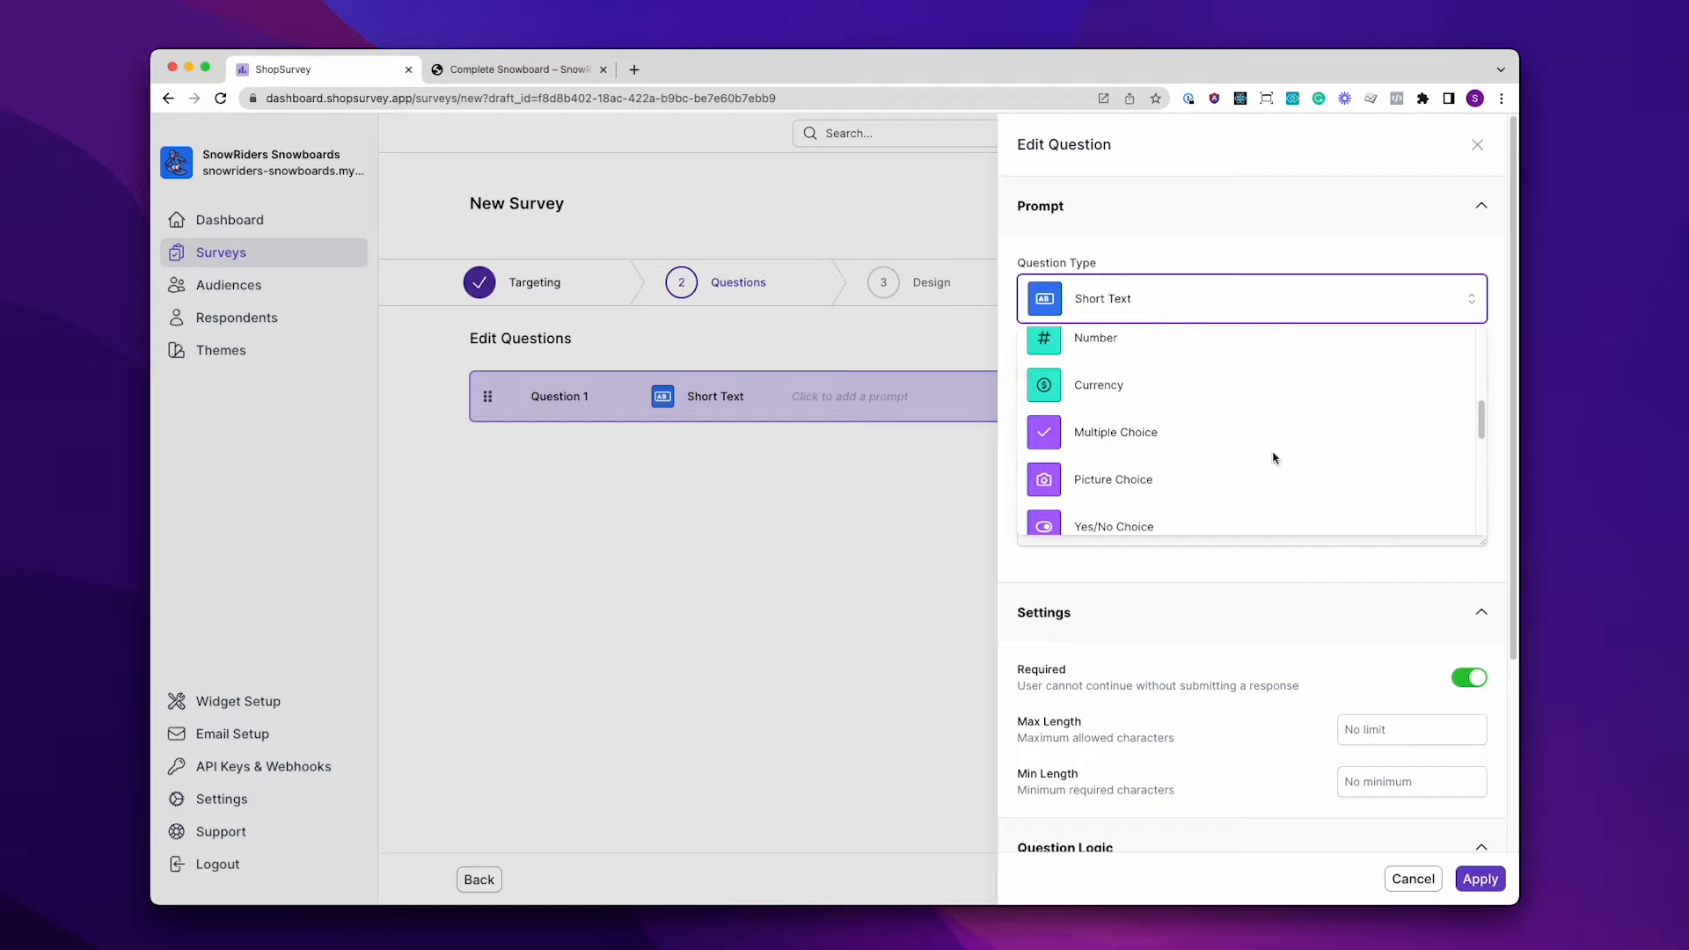
scroll(1271, 445, up, 1)
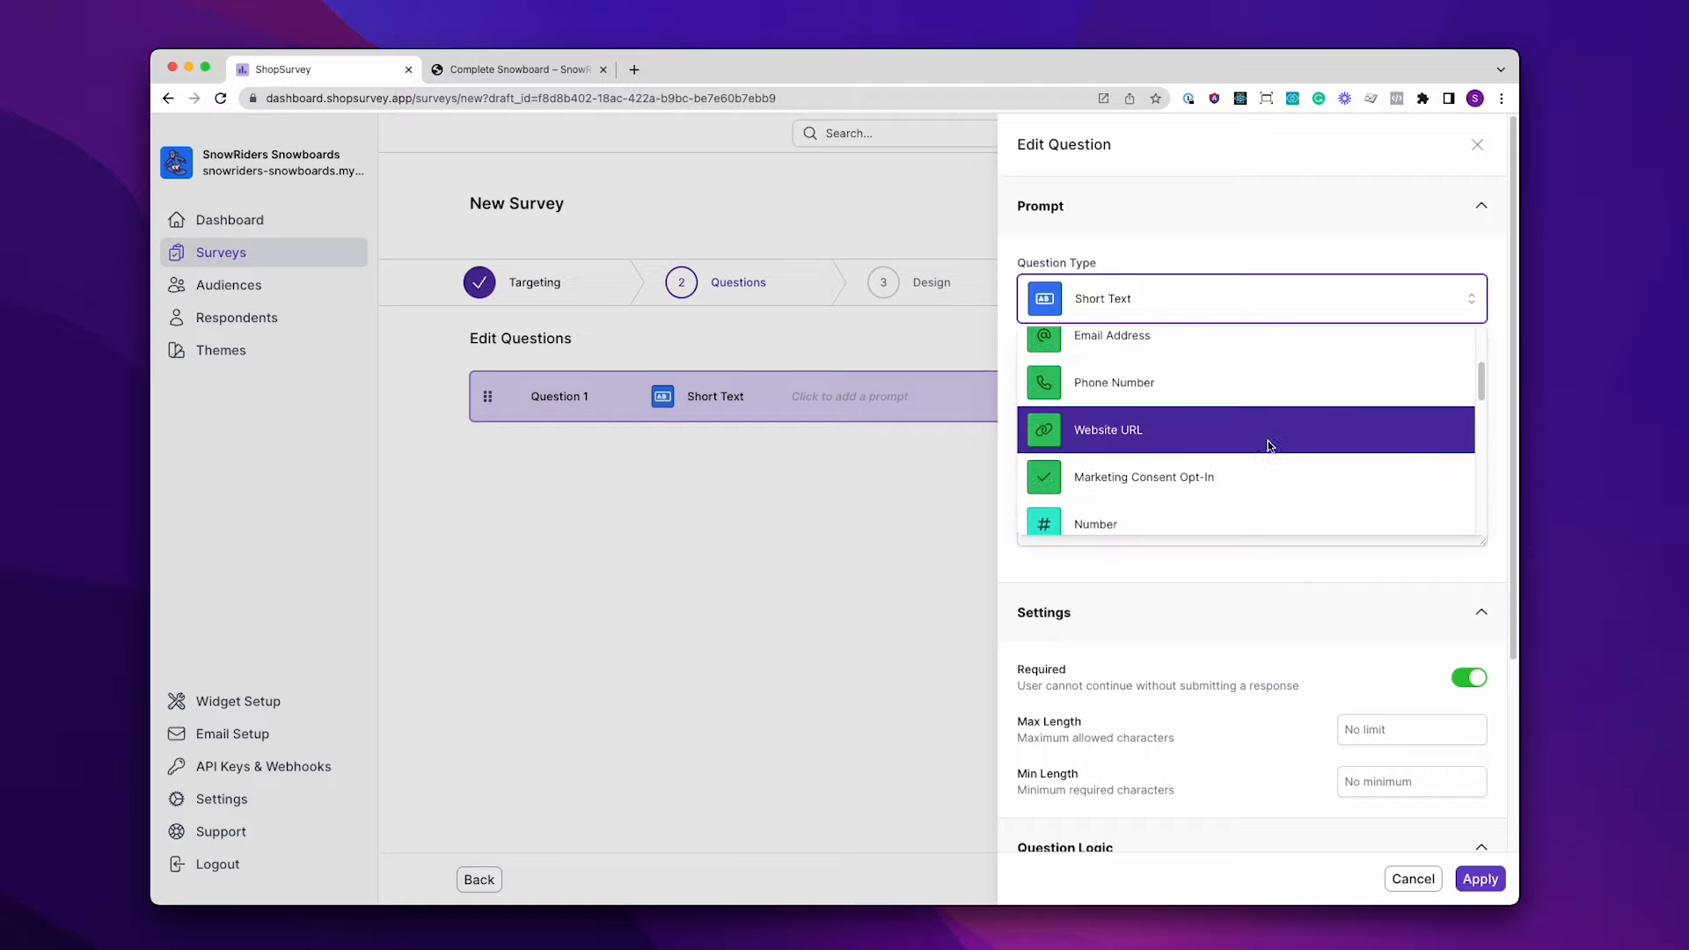
click(1197, 373)
click(1208, 375)
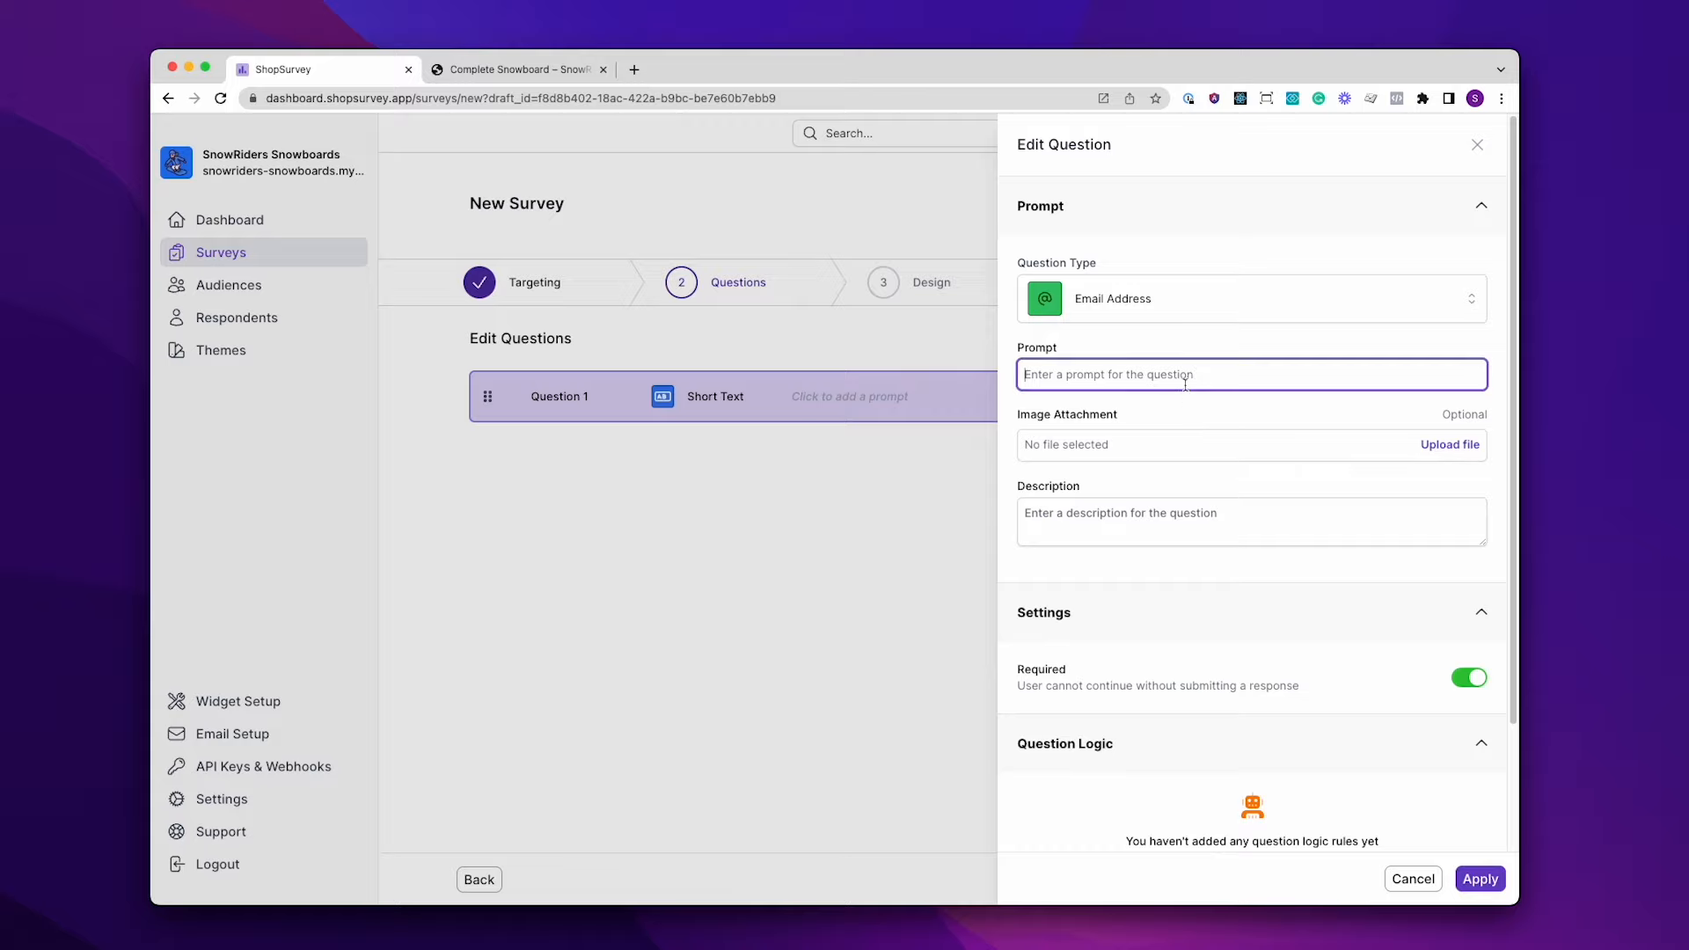
text(What is your email address? We'll send you special offers and discounts)
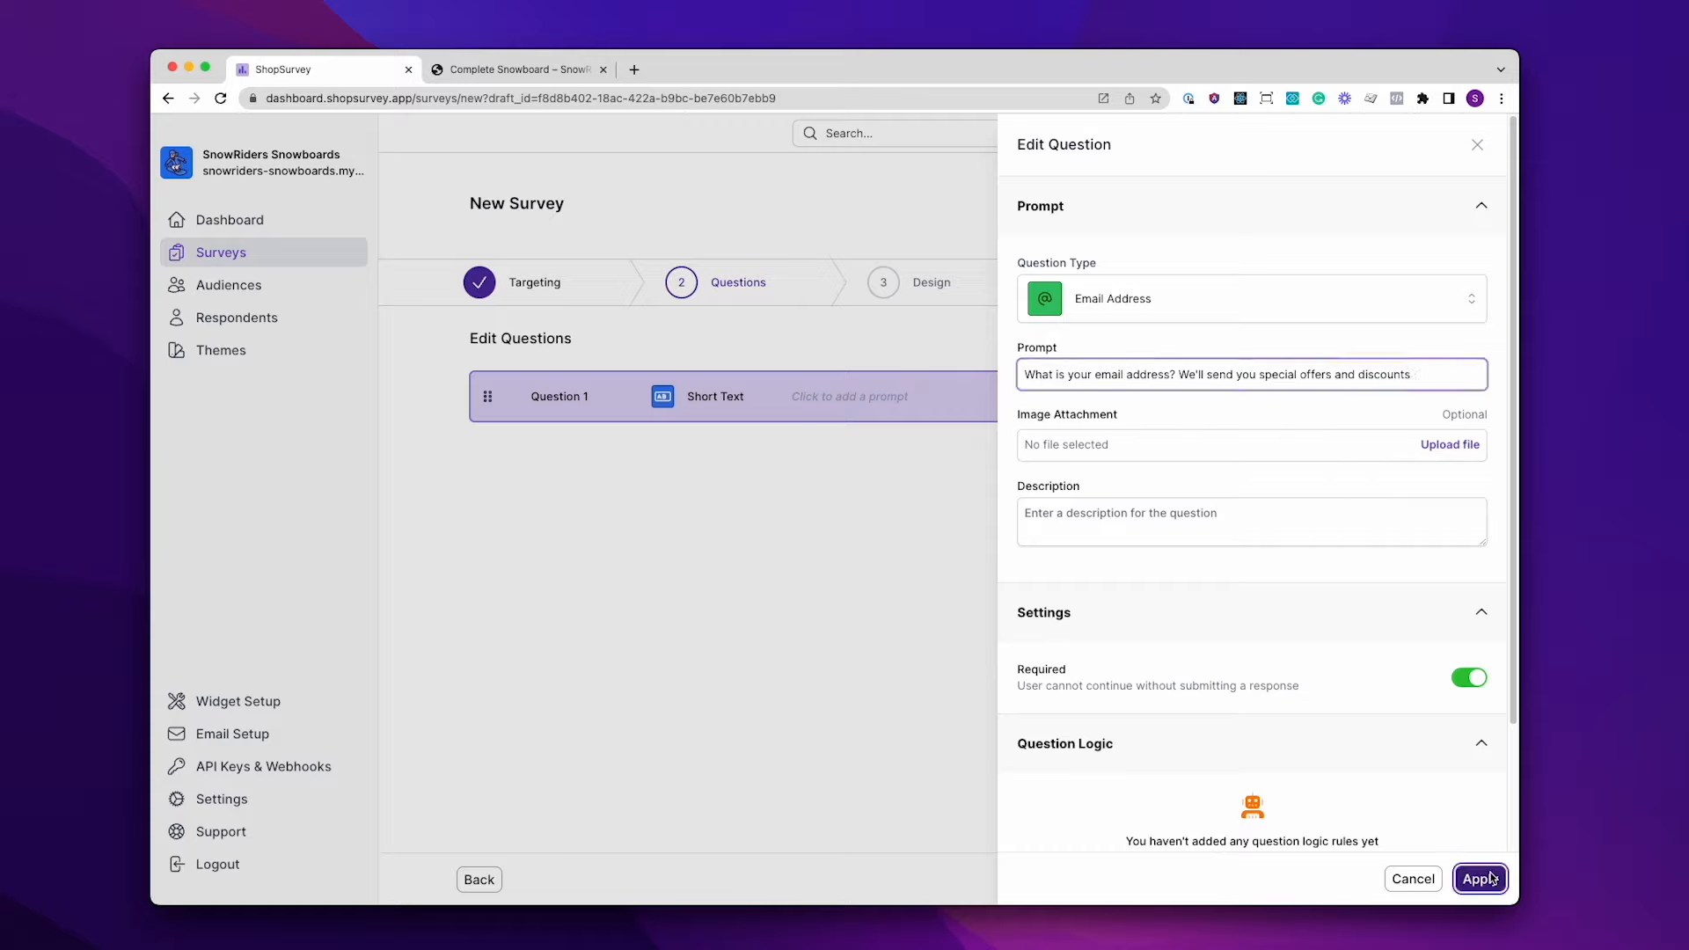
click(1480, 878)
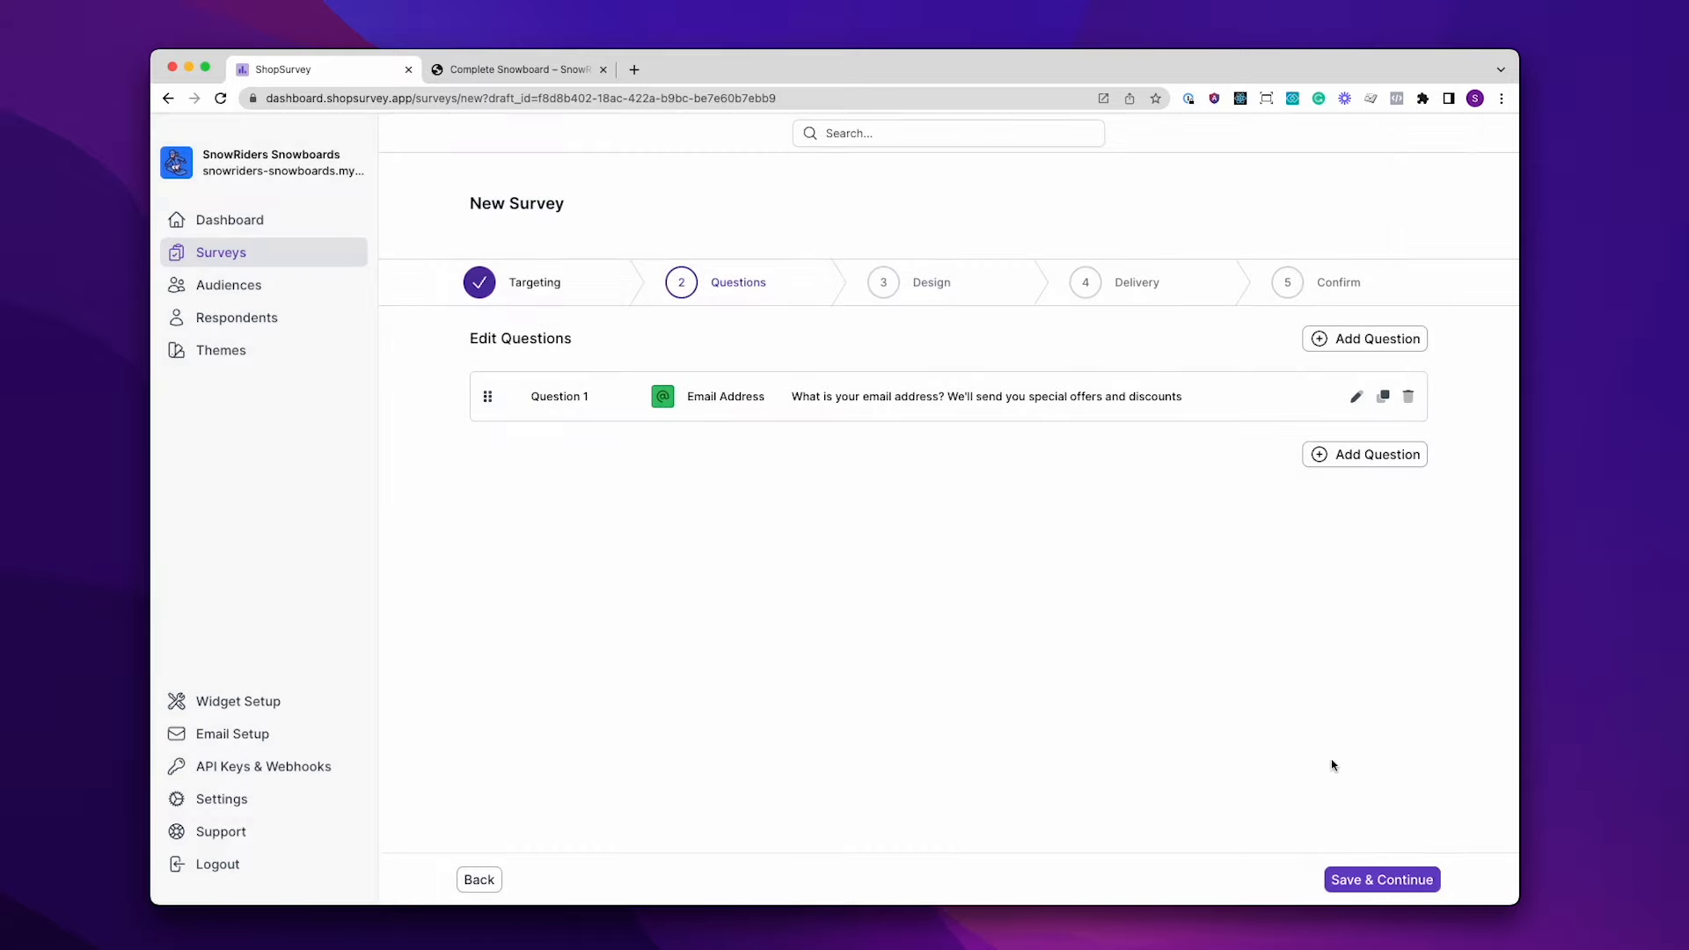
Add a Multiple Choice question "How long have you been snowboarding?" with options 0-1 Years, 1-2 Years, 2-5 Years and 5+ Years
click(1405, 462)
click(1258, 299)
click(1316, 467)
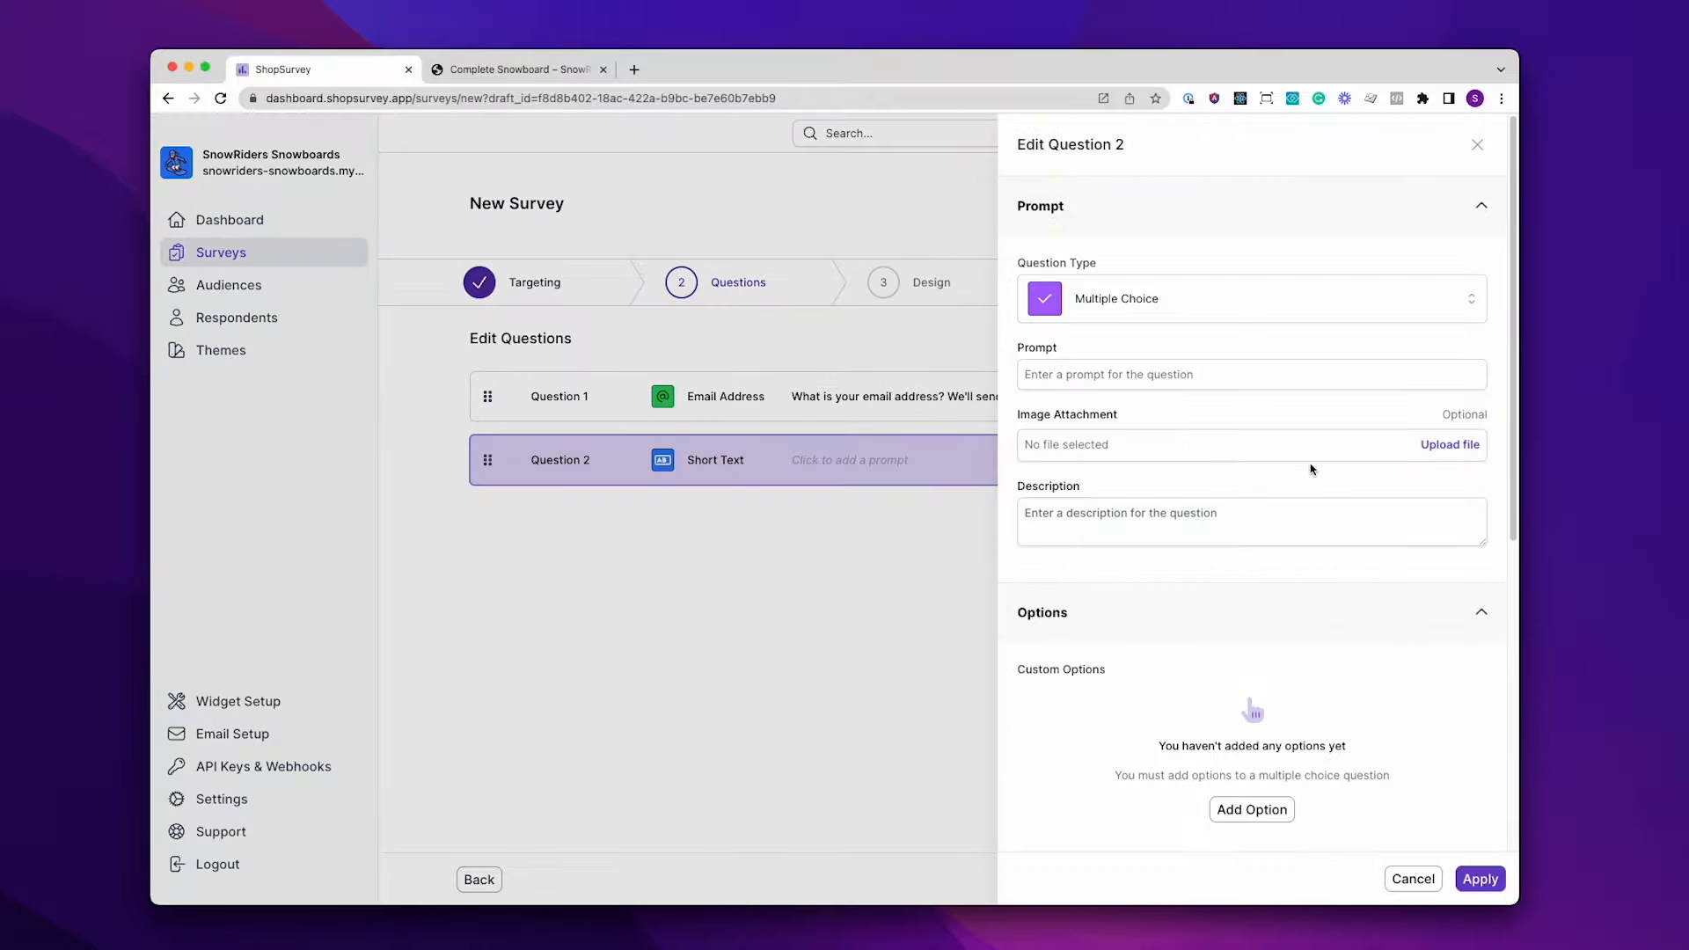
click(1252, 374)
text(How long have you been snowboarding?)
click(1252, 809)
text(0-1 Years 1-2 Years 2-5 Years 5+ Years)
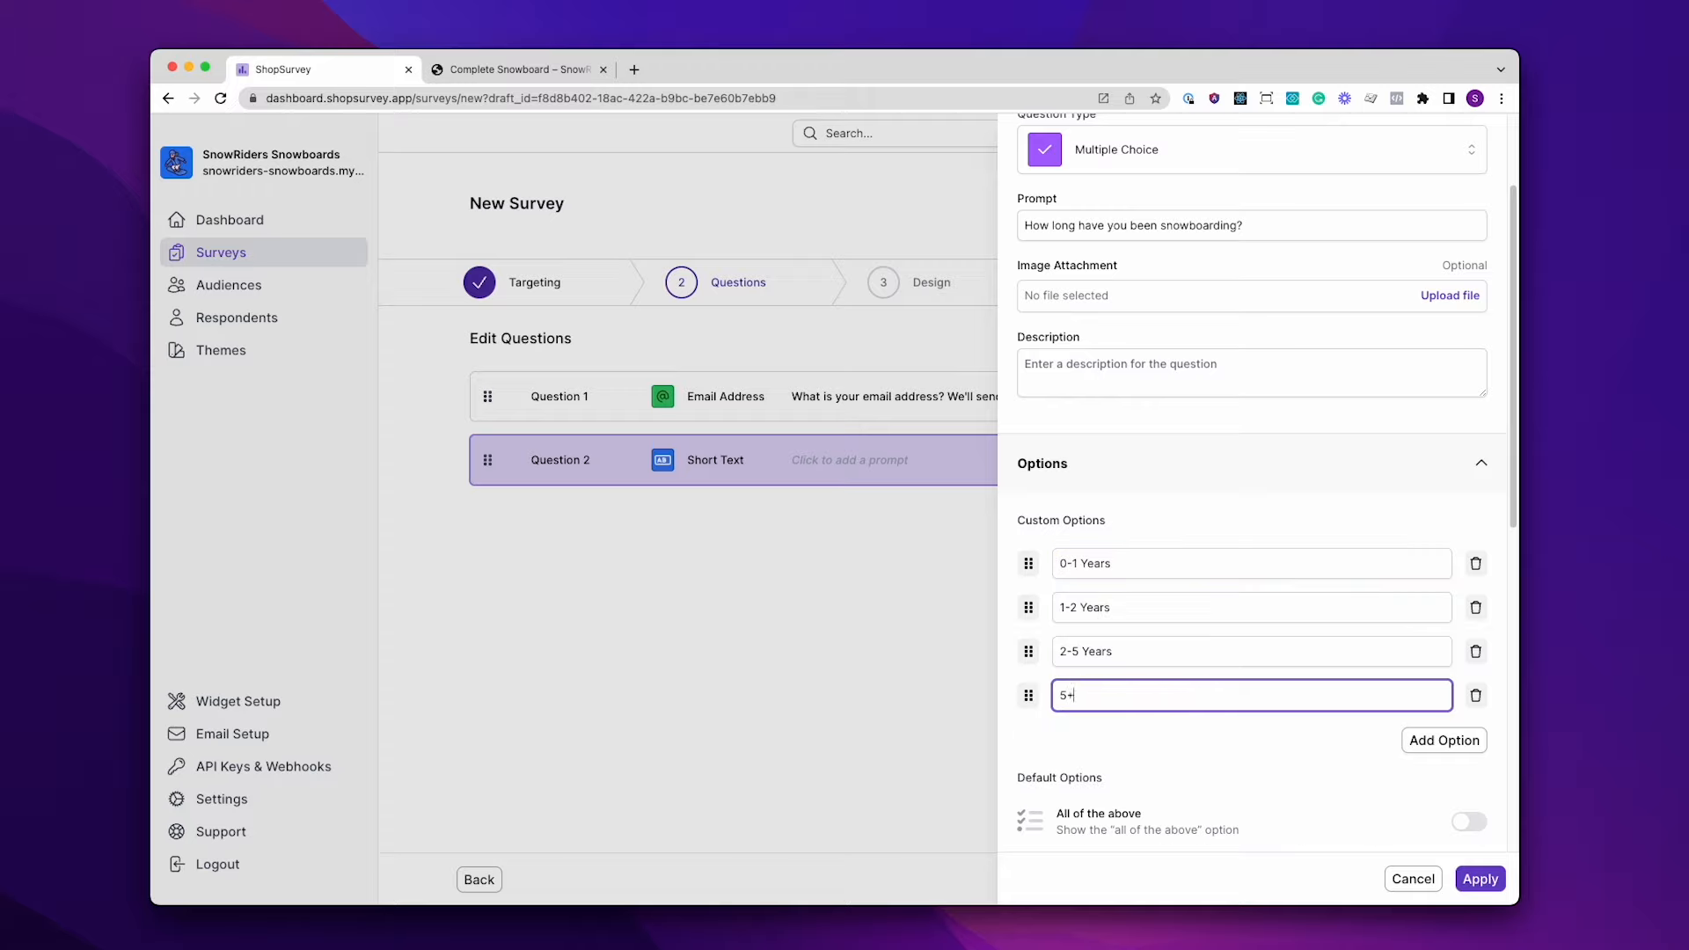
click(1481, 879)
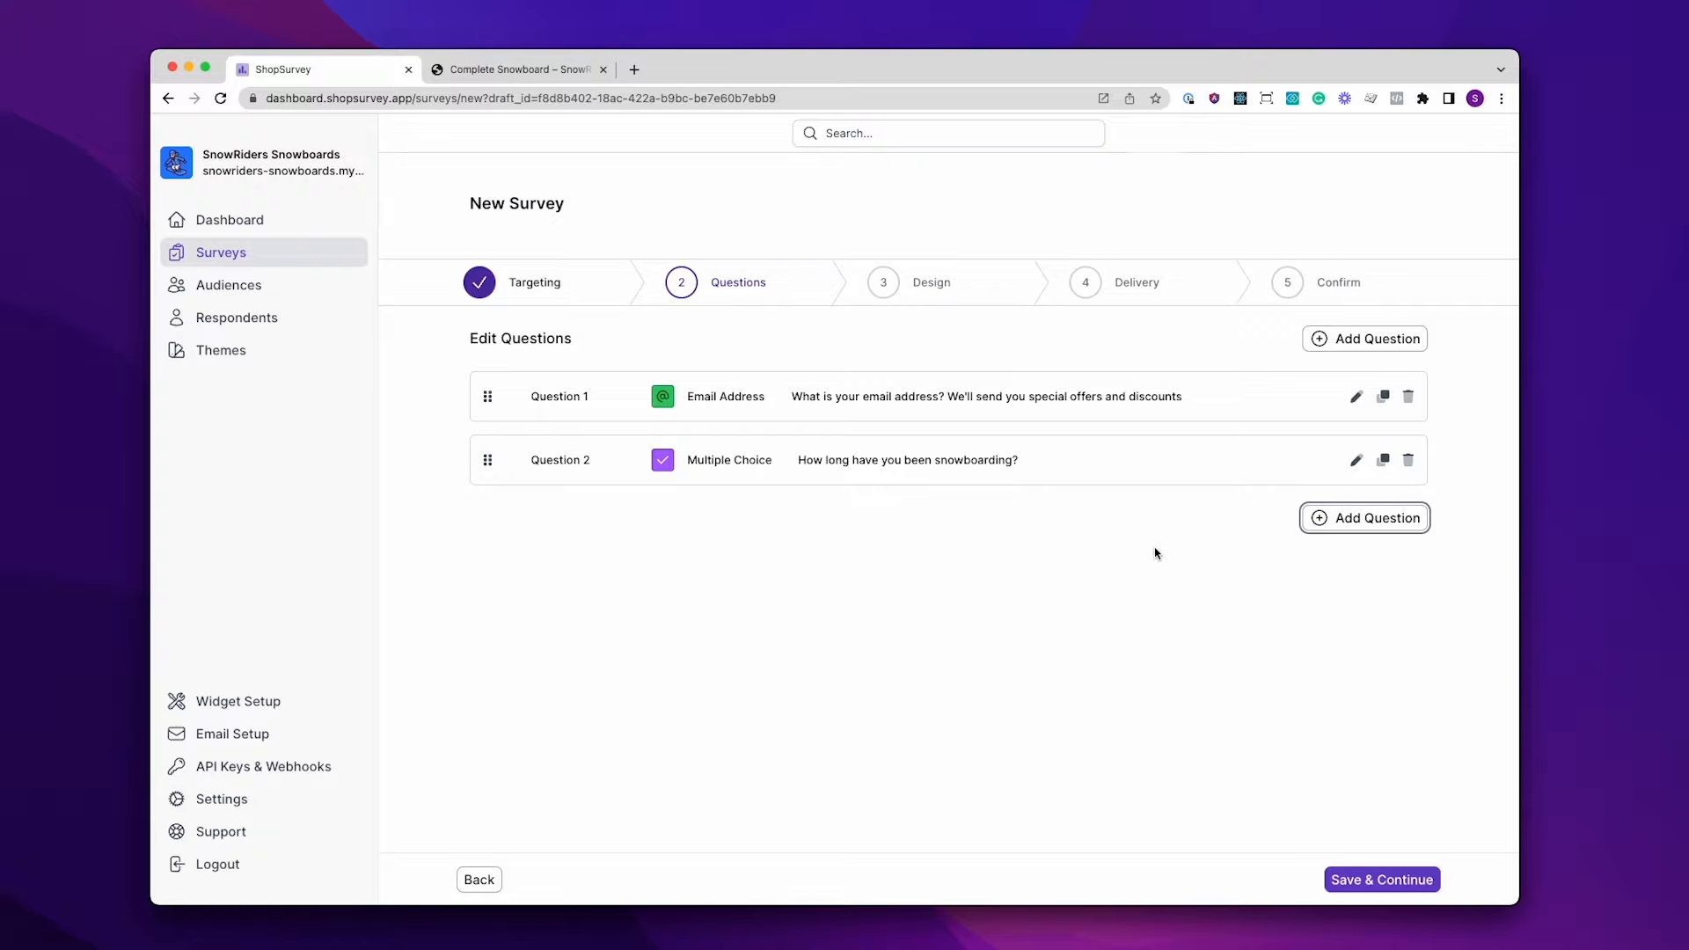
Add a Ranking question with the prompt "Please rank the following items in order from most important to least"
click(1364, 518)
click(1252, 299)
click(1252, 492)
click(1252, 375)
text(Please rank the following items in order from most important to least)
Give the ranking question the options Custom Artwork & Board Designs, Performance, Durability, Affordability and Fast Shipping
click(1252, 809)
text(Custom Artwork & Board Designs Performance Durability Affordability)
key(Return)
text(Fast Shipping)
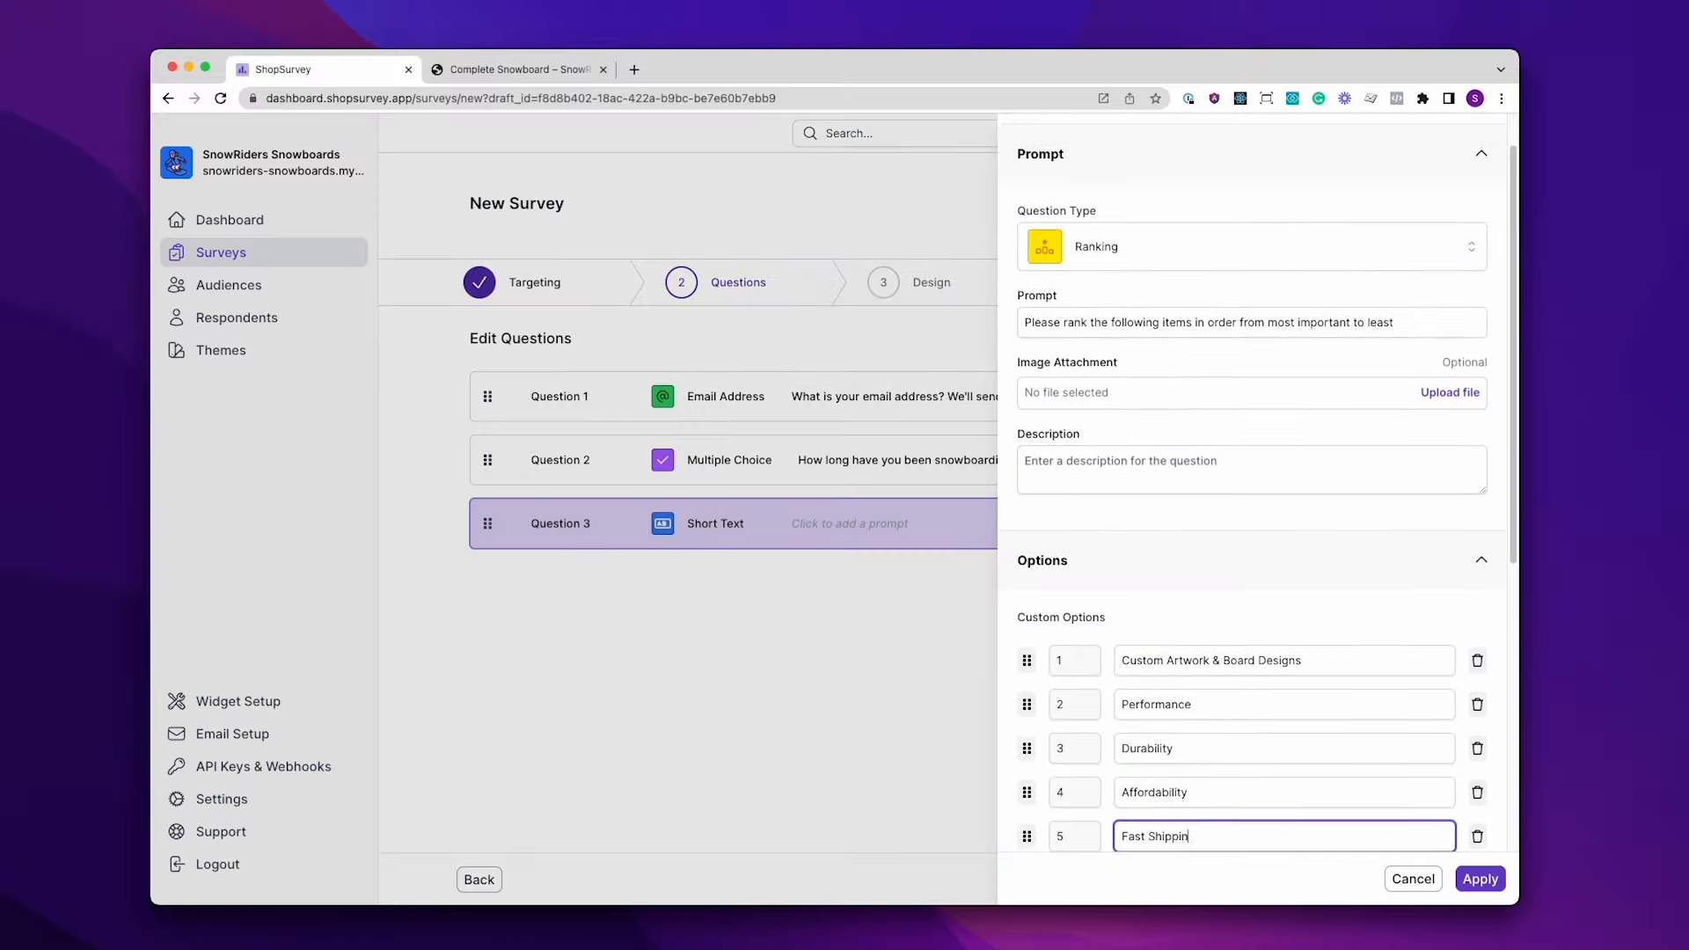
Add a logic rule to the ranking question, conditioned on the snowboarding-experience answer being one of 2-5 Years or 5+ Years
scroll(1251, 484, down, 5)
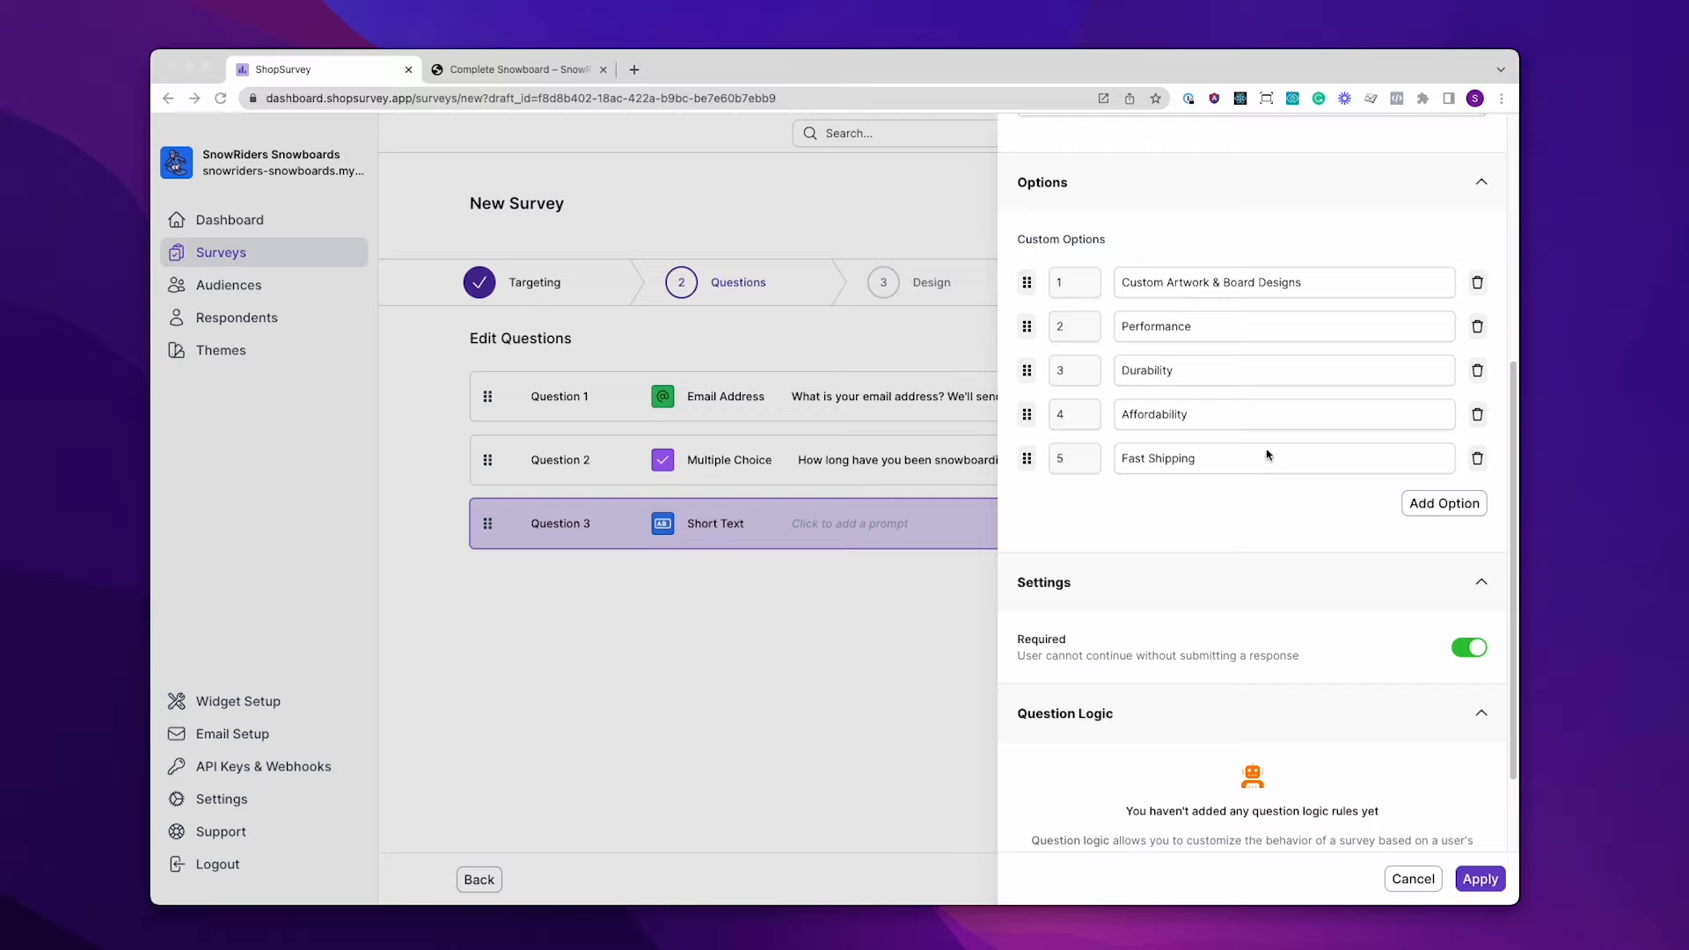
scroll(1161, 551, down, 2)
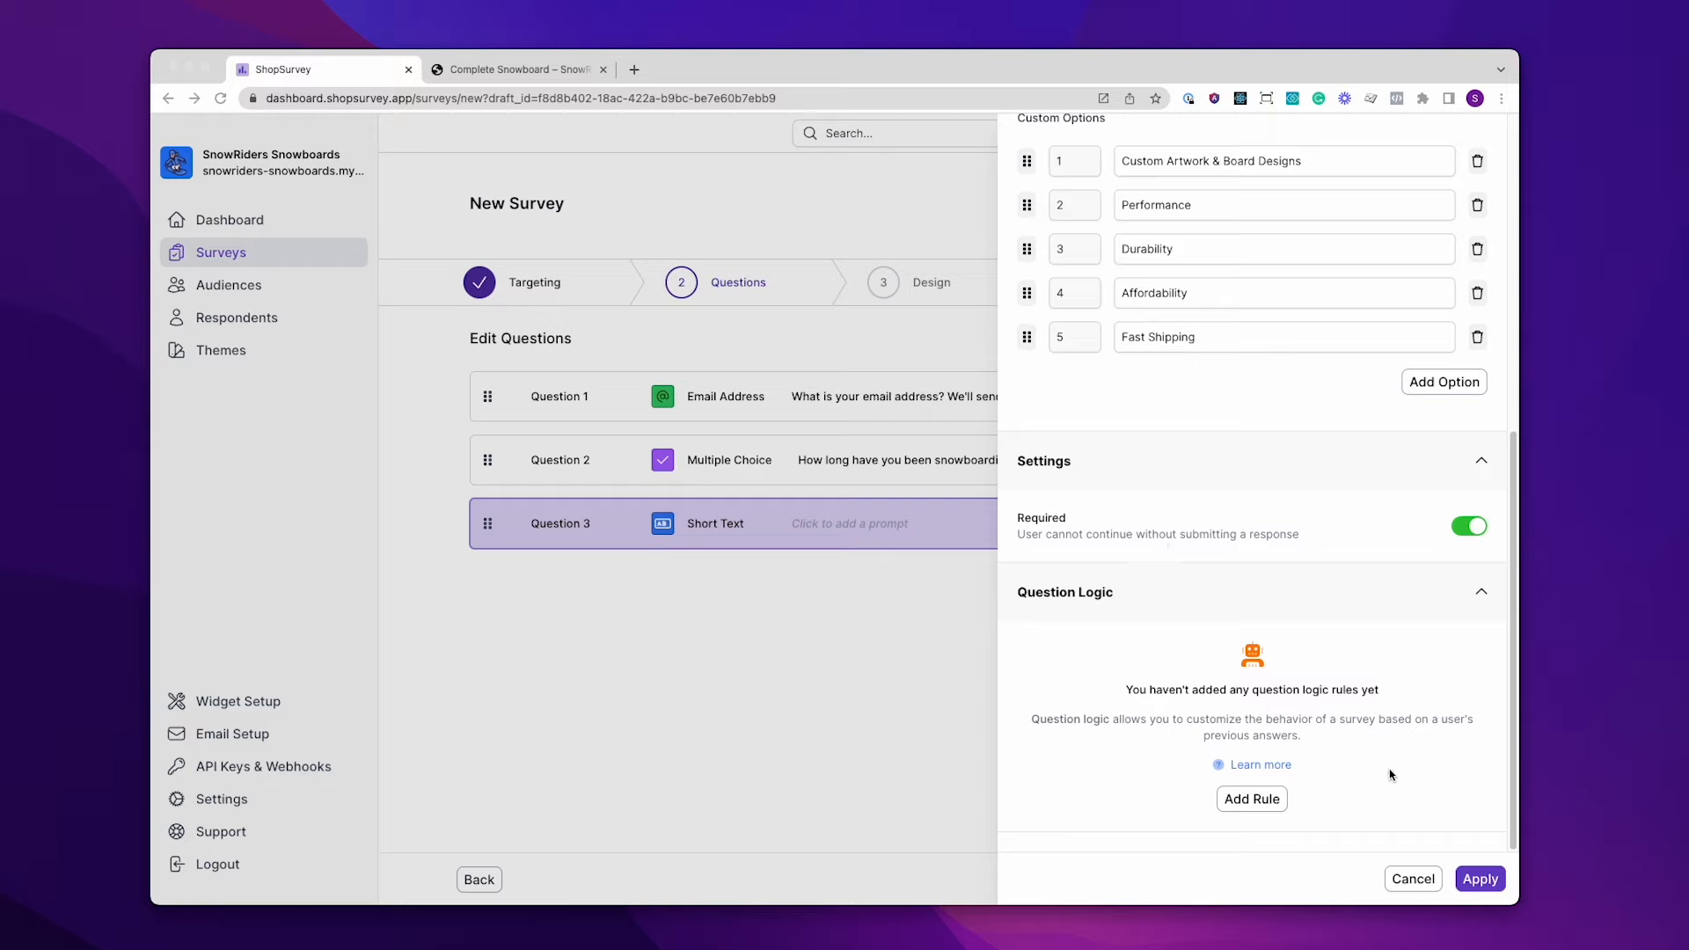
click(1249, 802)
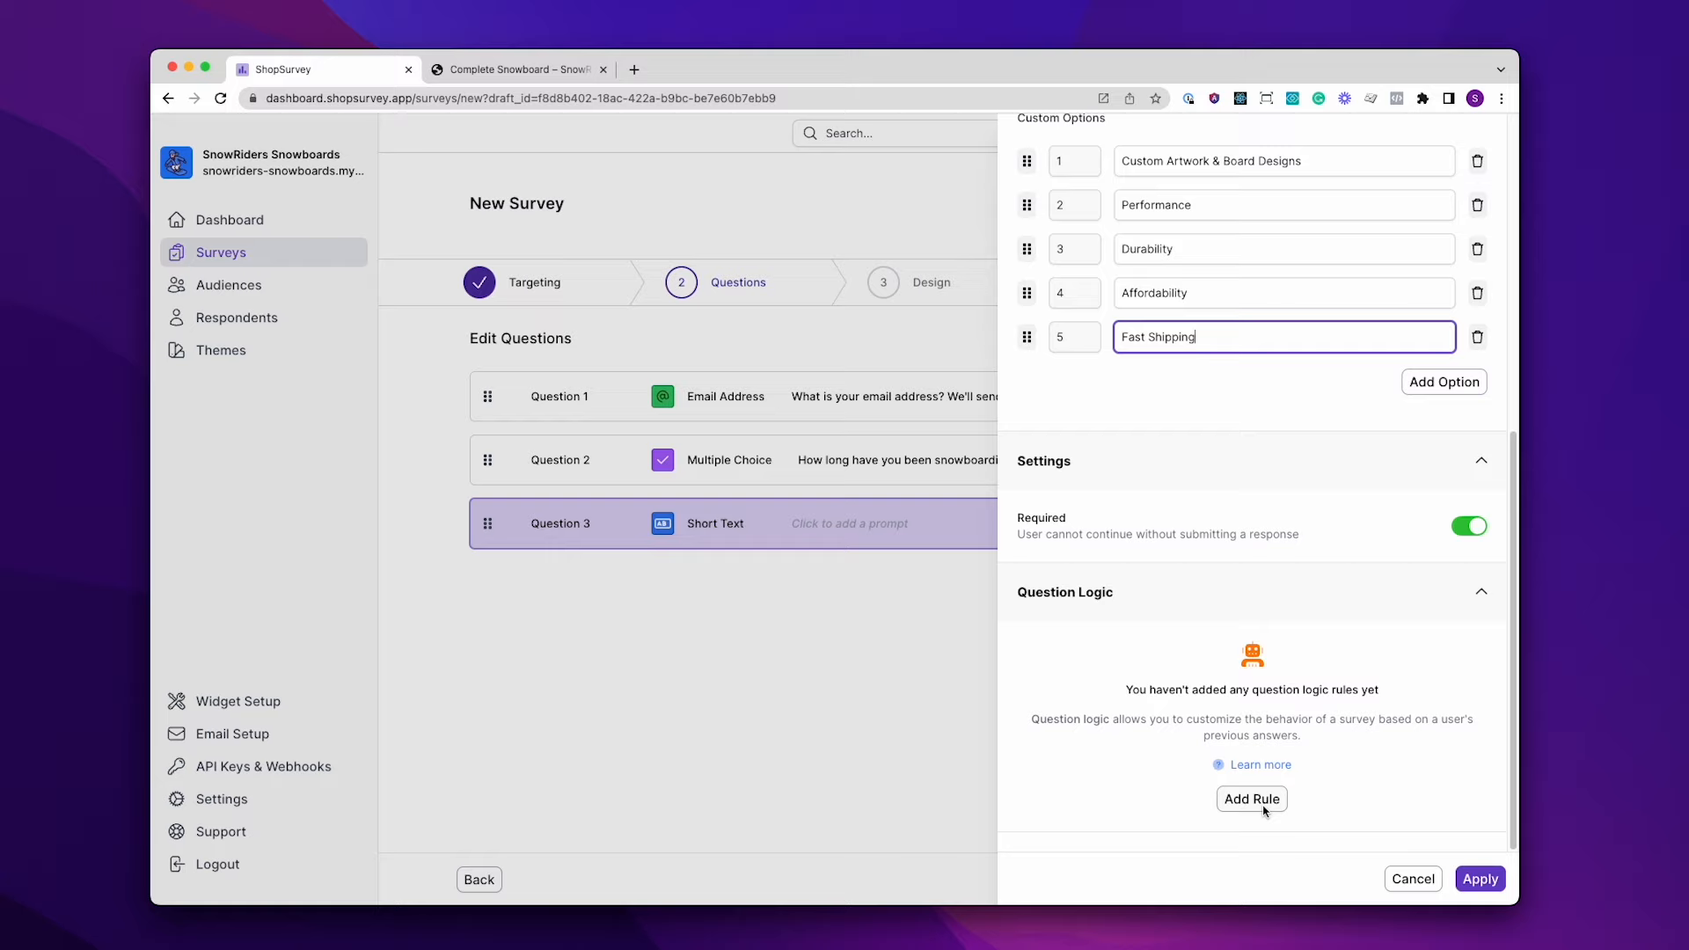
click(1264, 810)
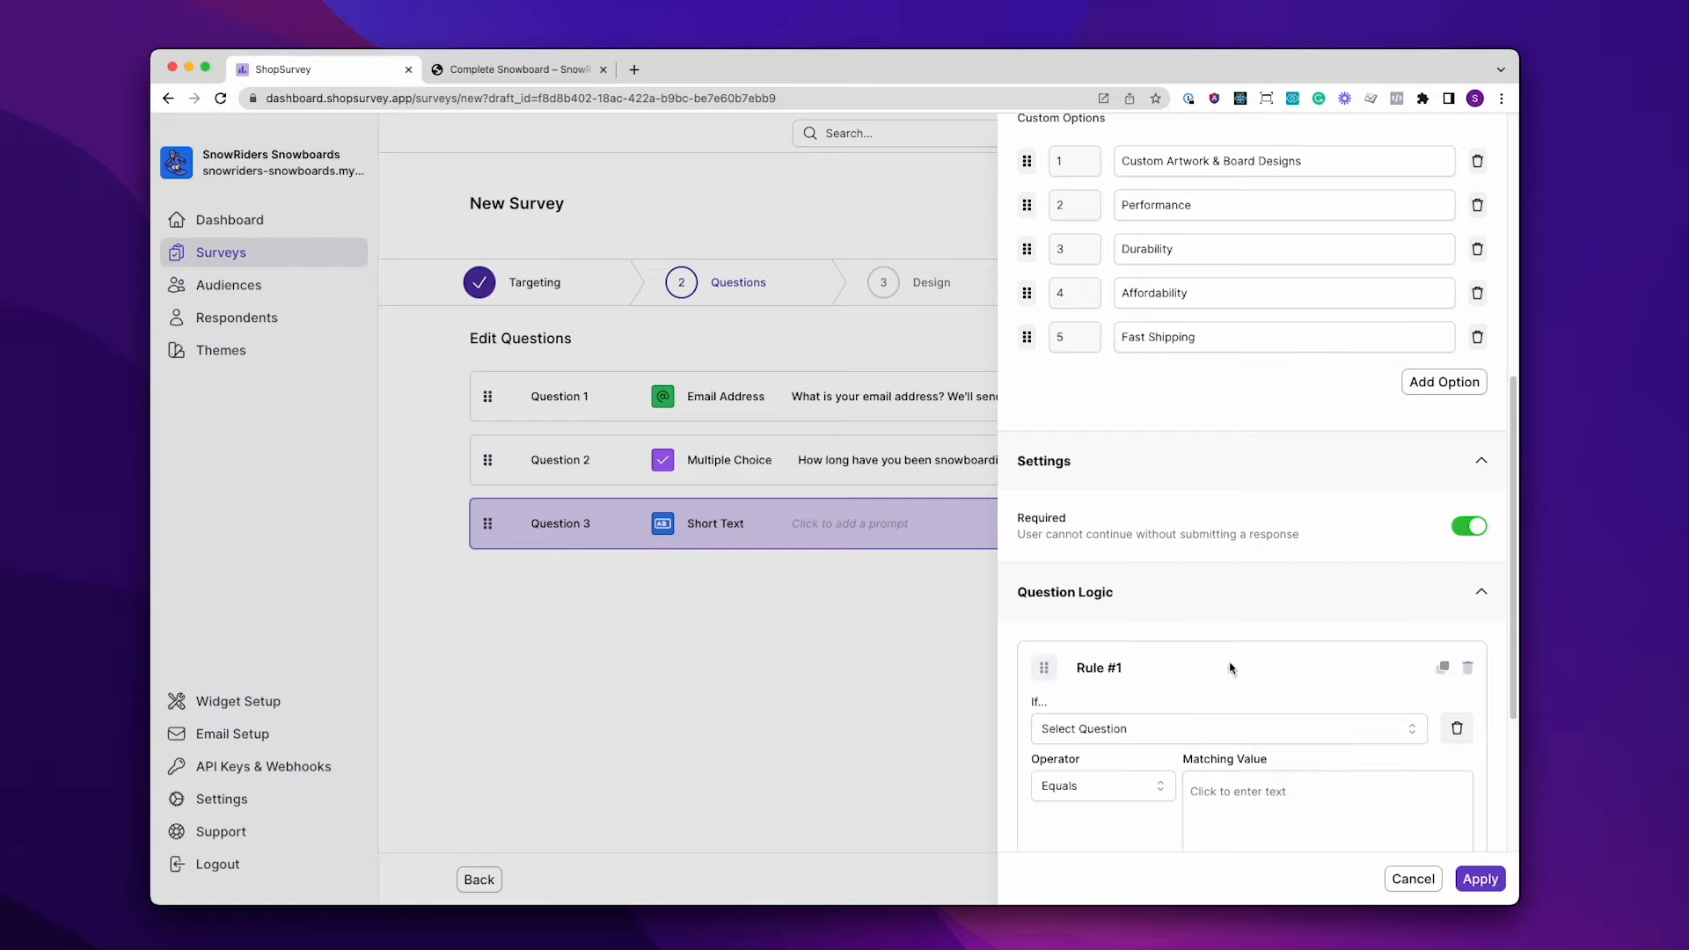
scroll(1221, 708, down, 1)
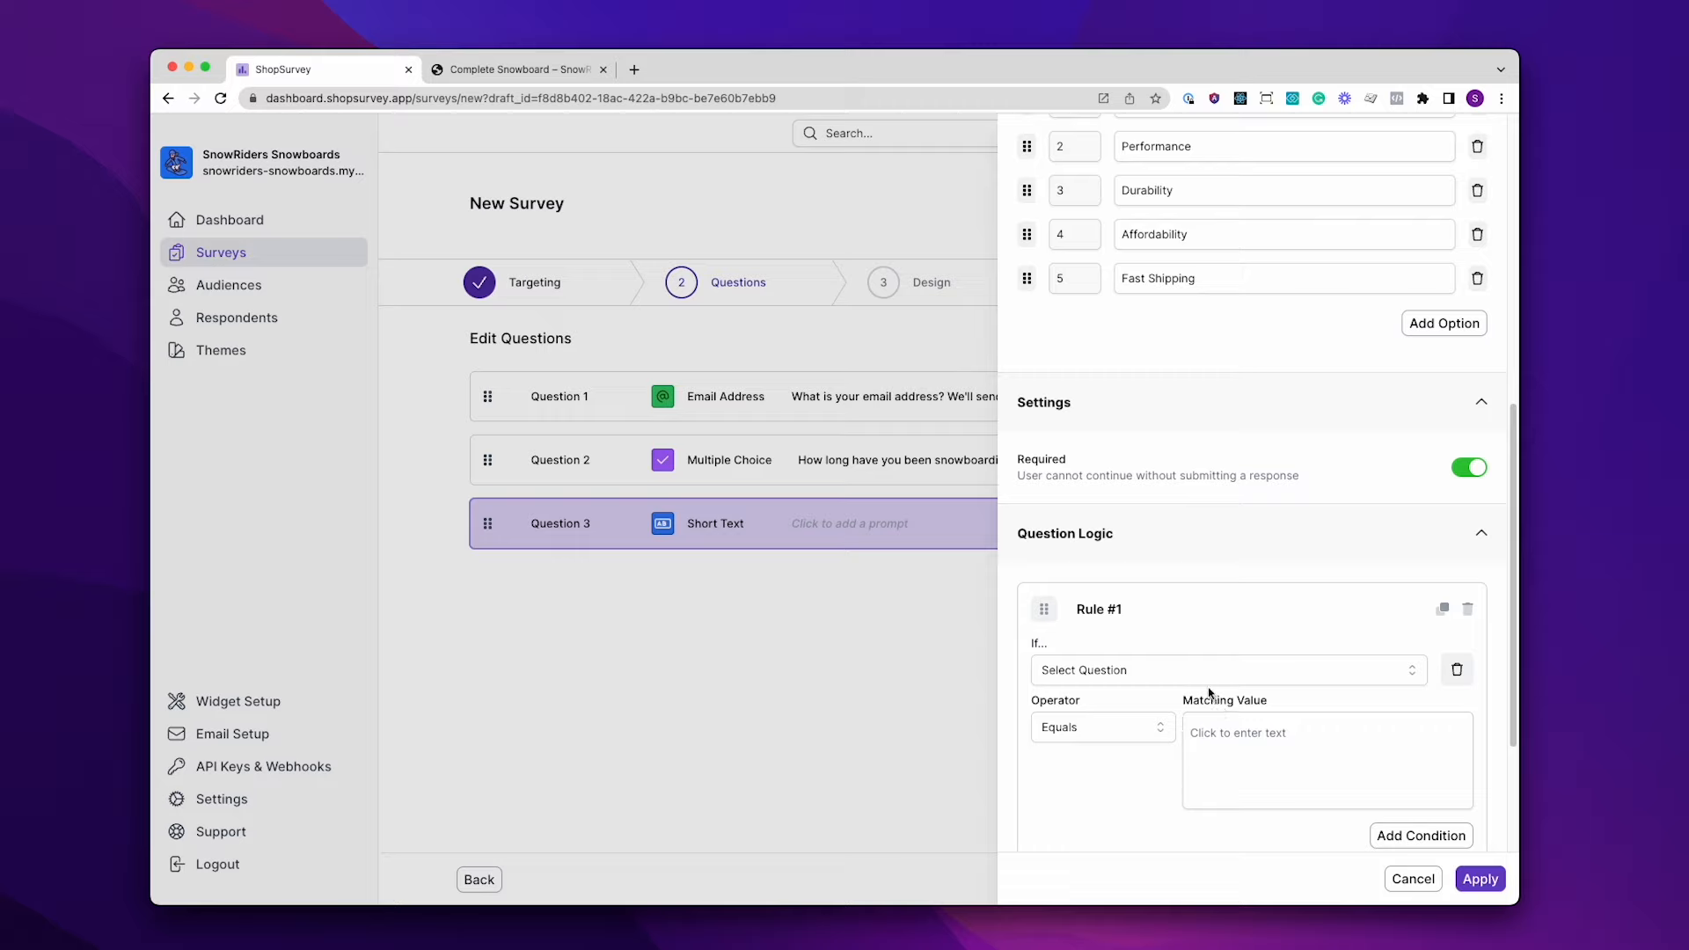
scroll(1206, 626, down, 4)
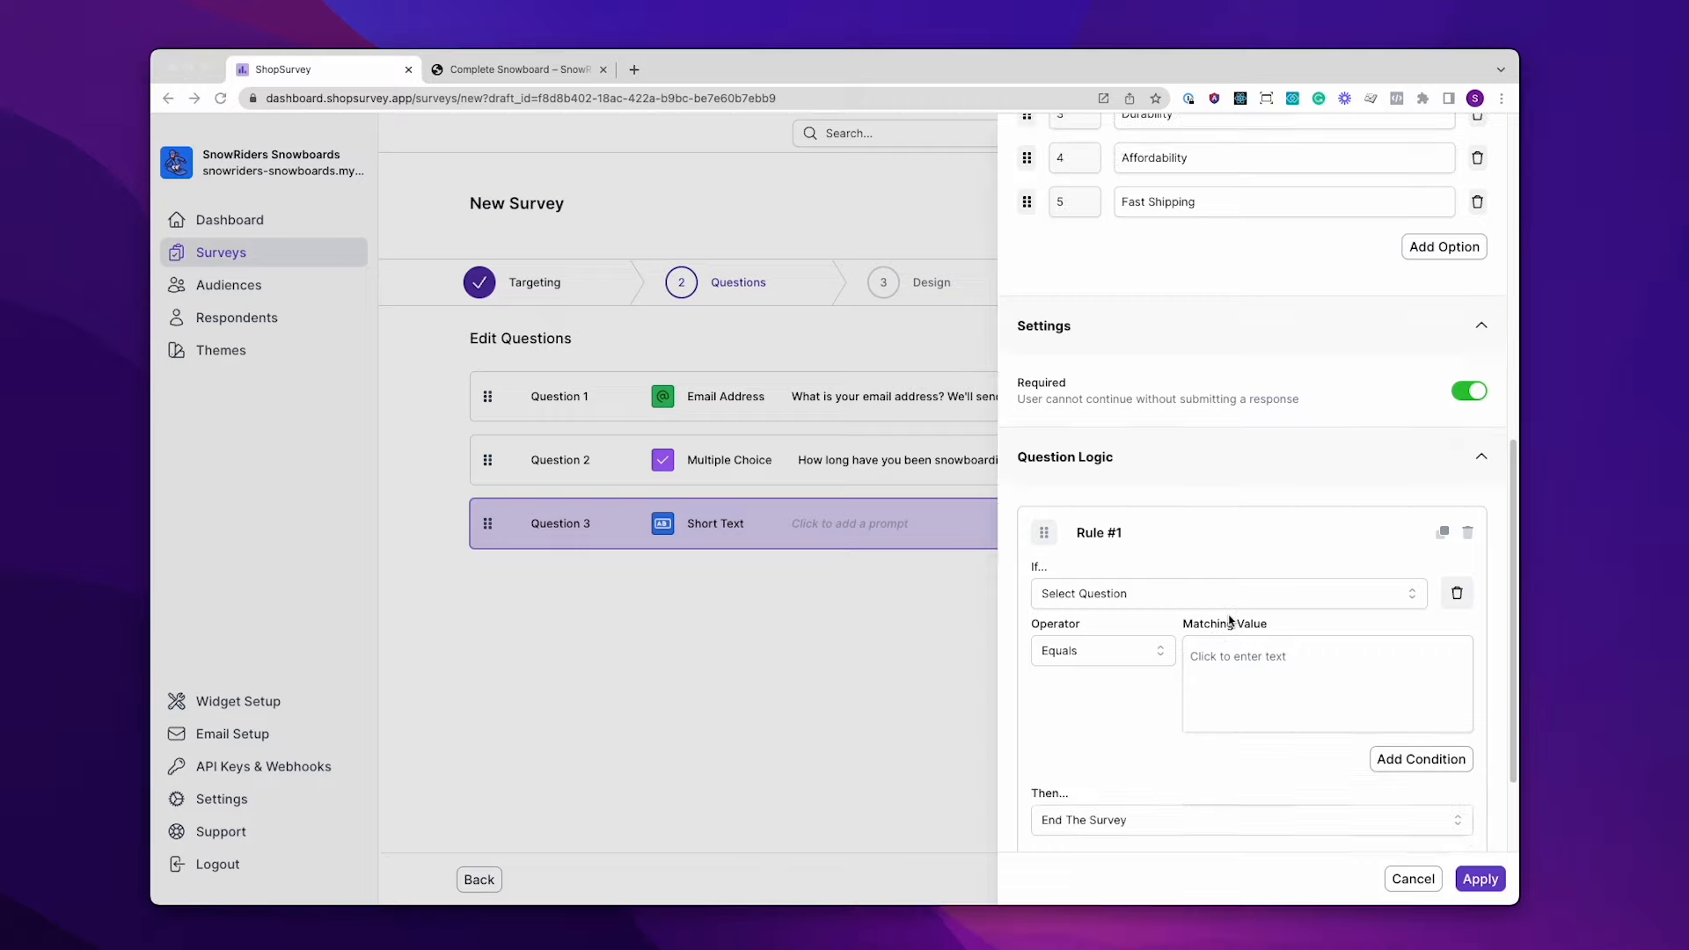
click(1191, 455)
click(1225, 541)
click(1103, 526)
click(1131, 615)
click(1231, 535)
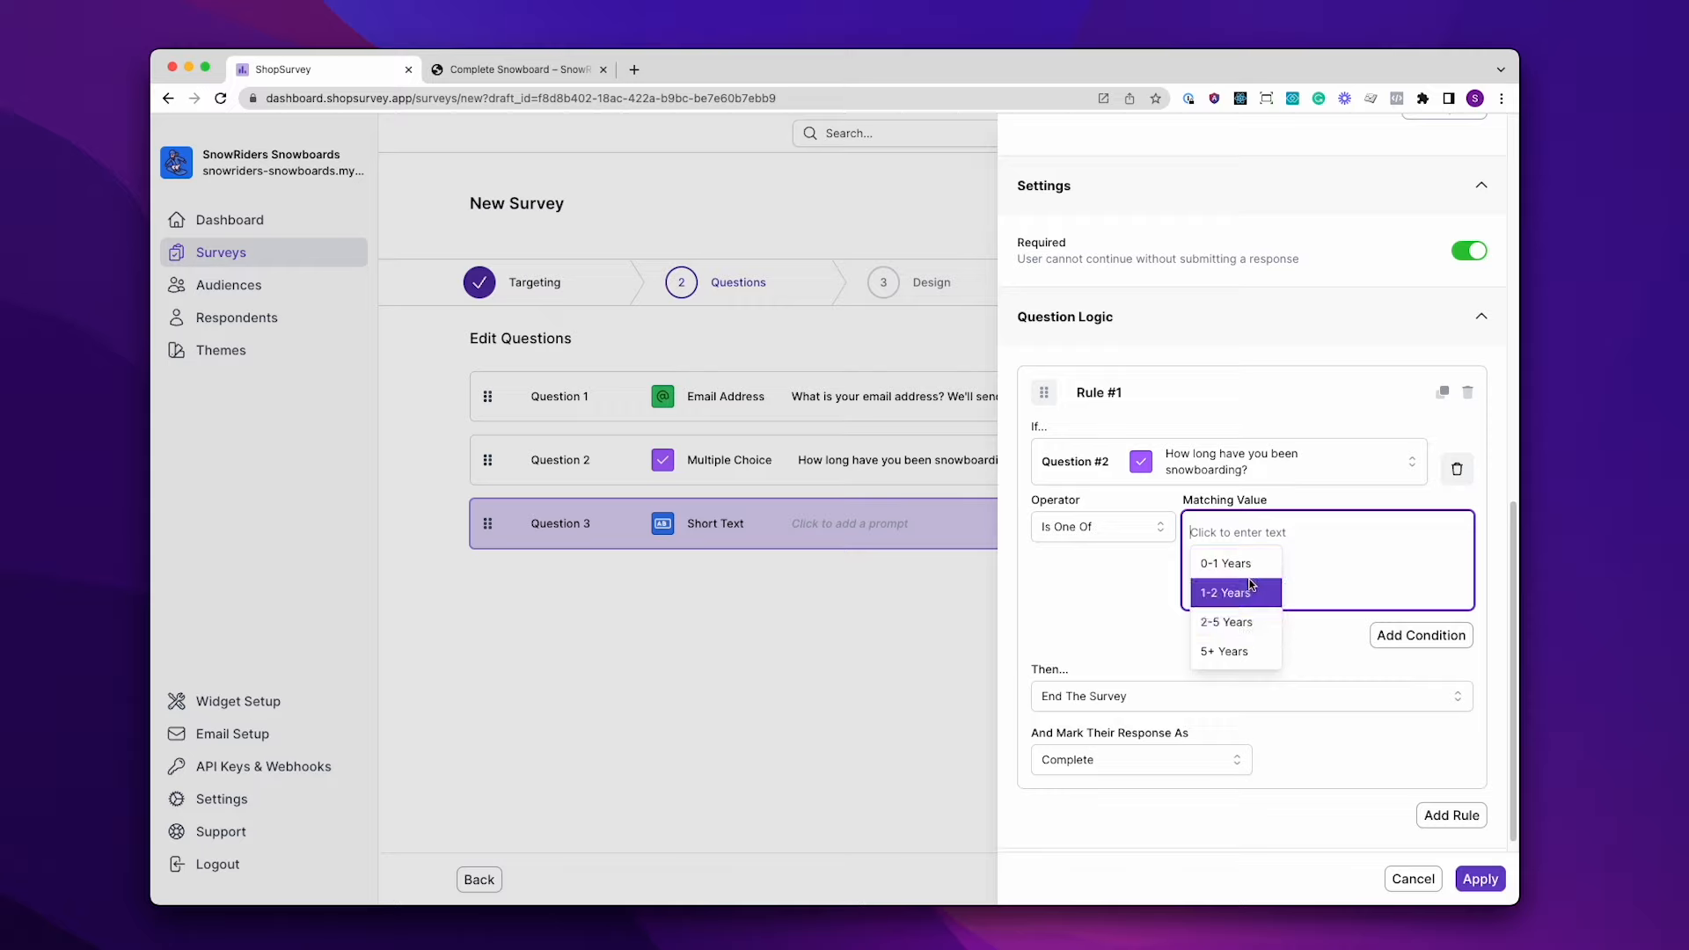
click(1316, 620)
click(1317, 623)
Add an AND condition to the rule requiring the Custom Artwork & Board Designs rank to be less than or equal to 3
click(1418, 635)
click(1240, 725)
scroll(1249, 739, down, 3)
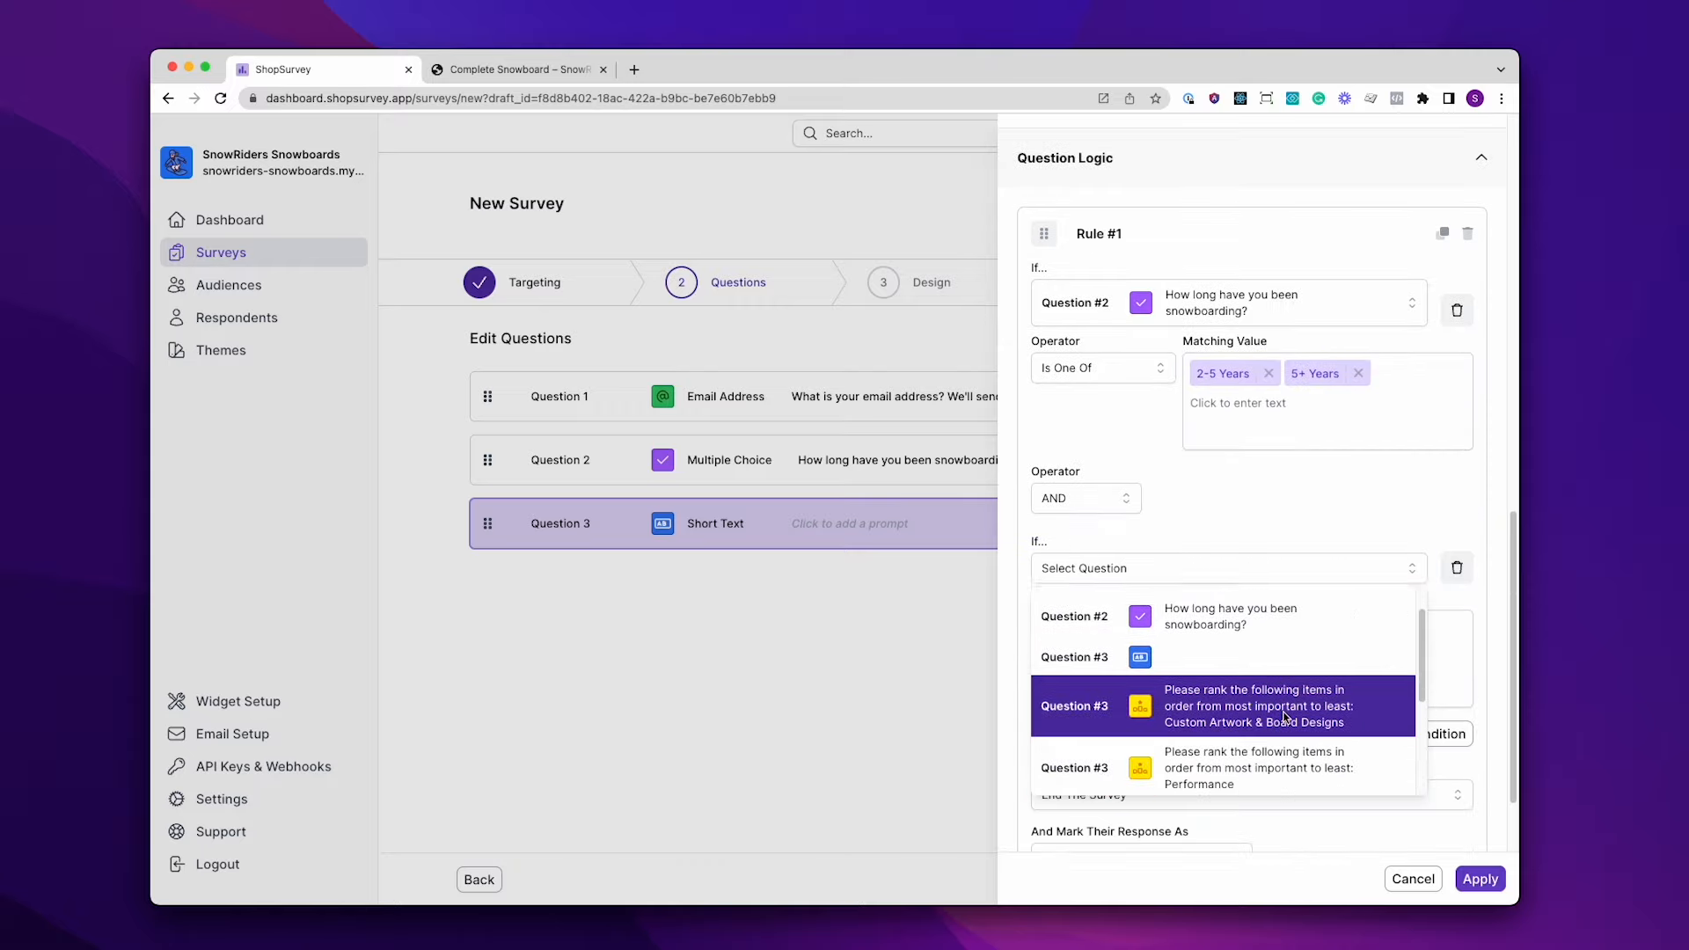
click(1240, 706)
click(1128, 657)
click(1086, 841)
click(1266, 661)
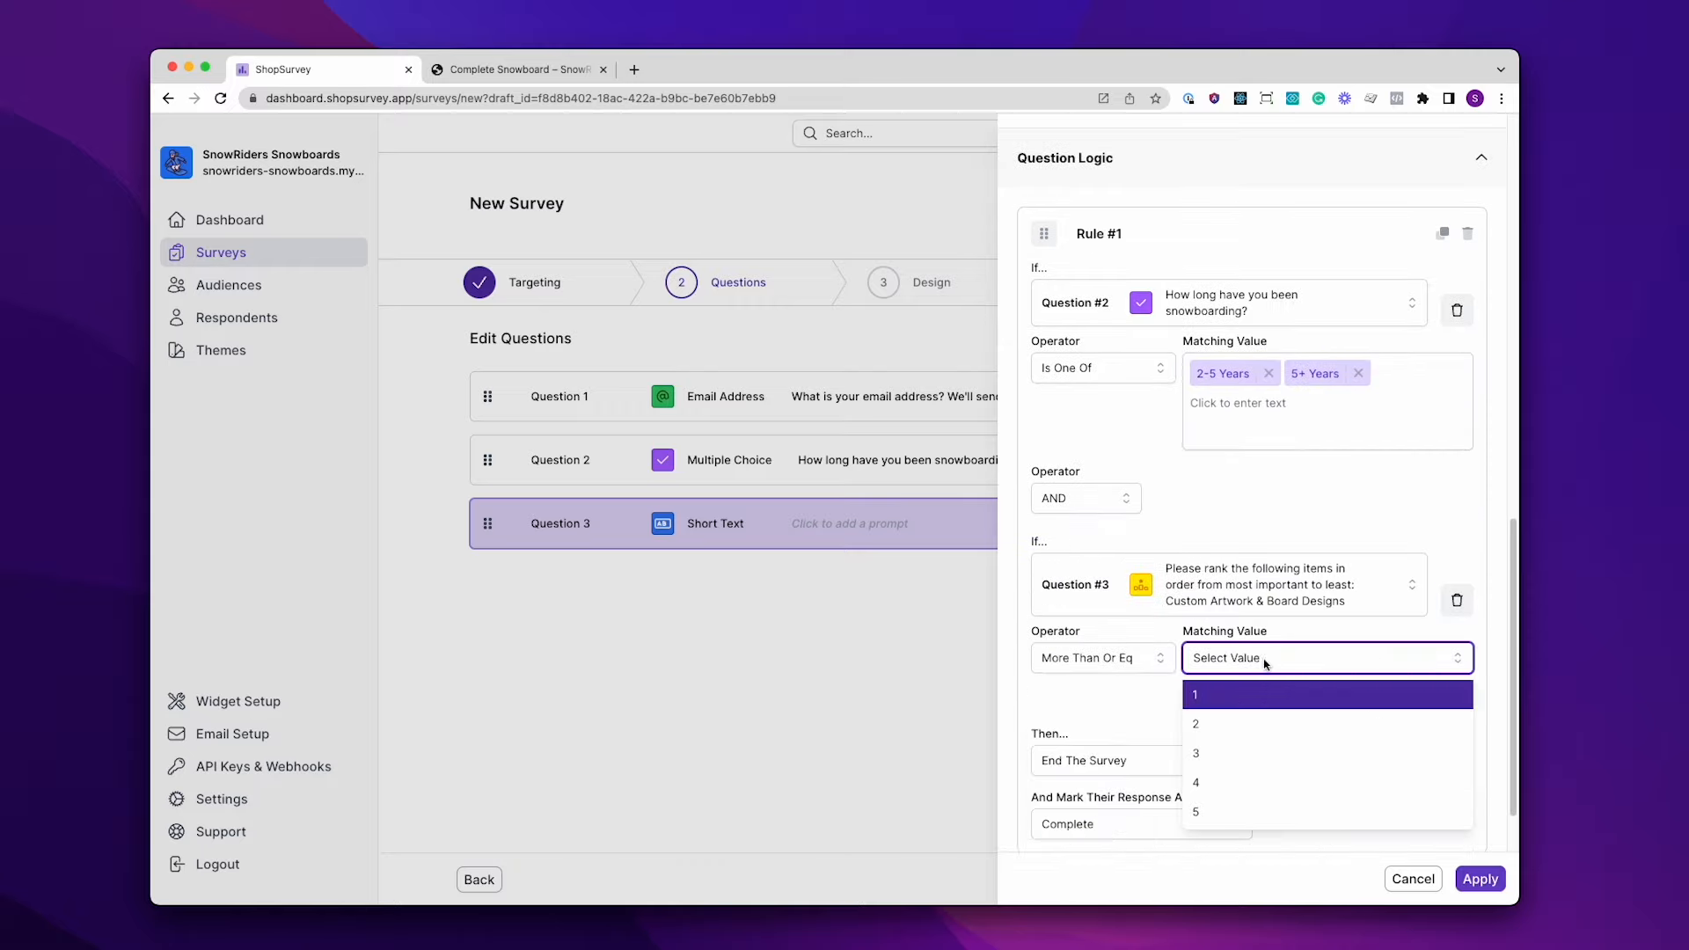
click(1274, 753)
click(1103, 658)
click(1095, 784)
Enter "(1 = Most Important, 5 = Least Important)" as the ranking question's description
scroll(1249, 741, up, 3)
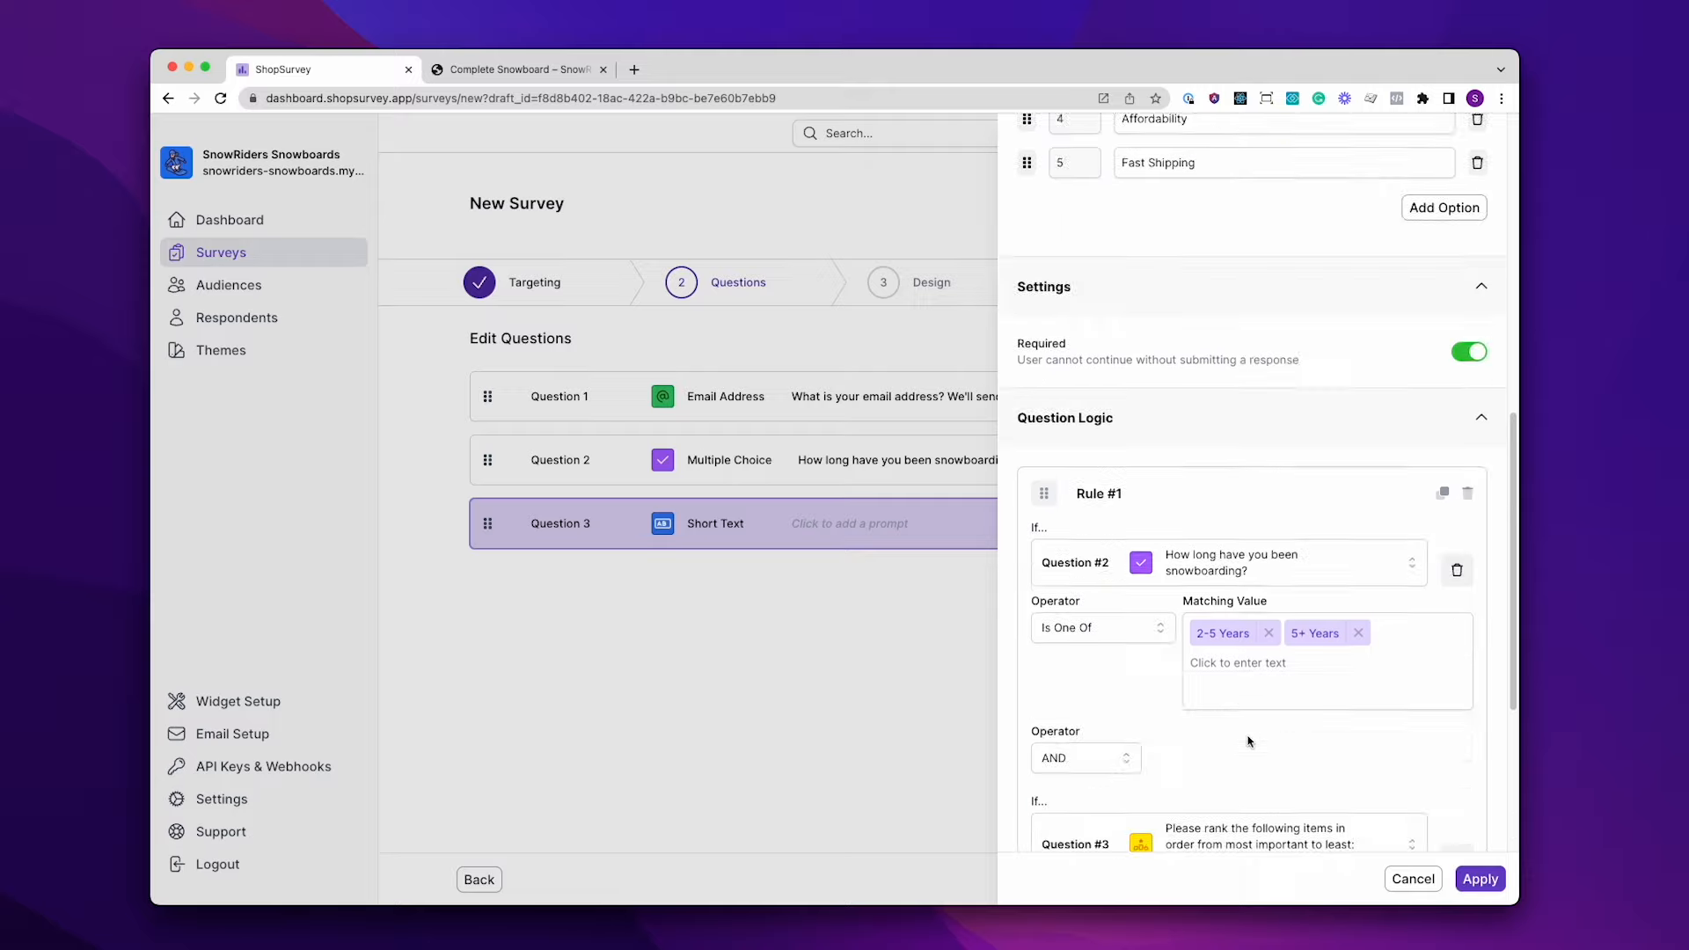
scroll(1247, 741, up, 8)
scroll(1179, 716, down, 9)
scroll(1179, 716, up, 9)
click(1176, 520)
text((1 )
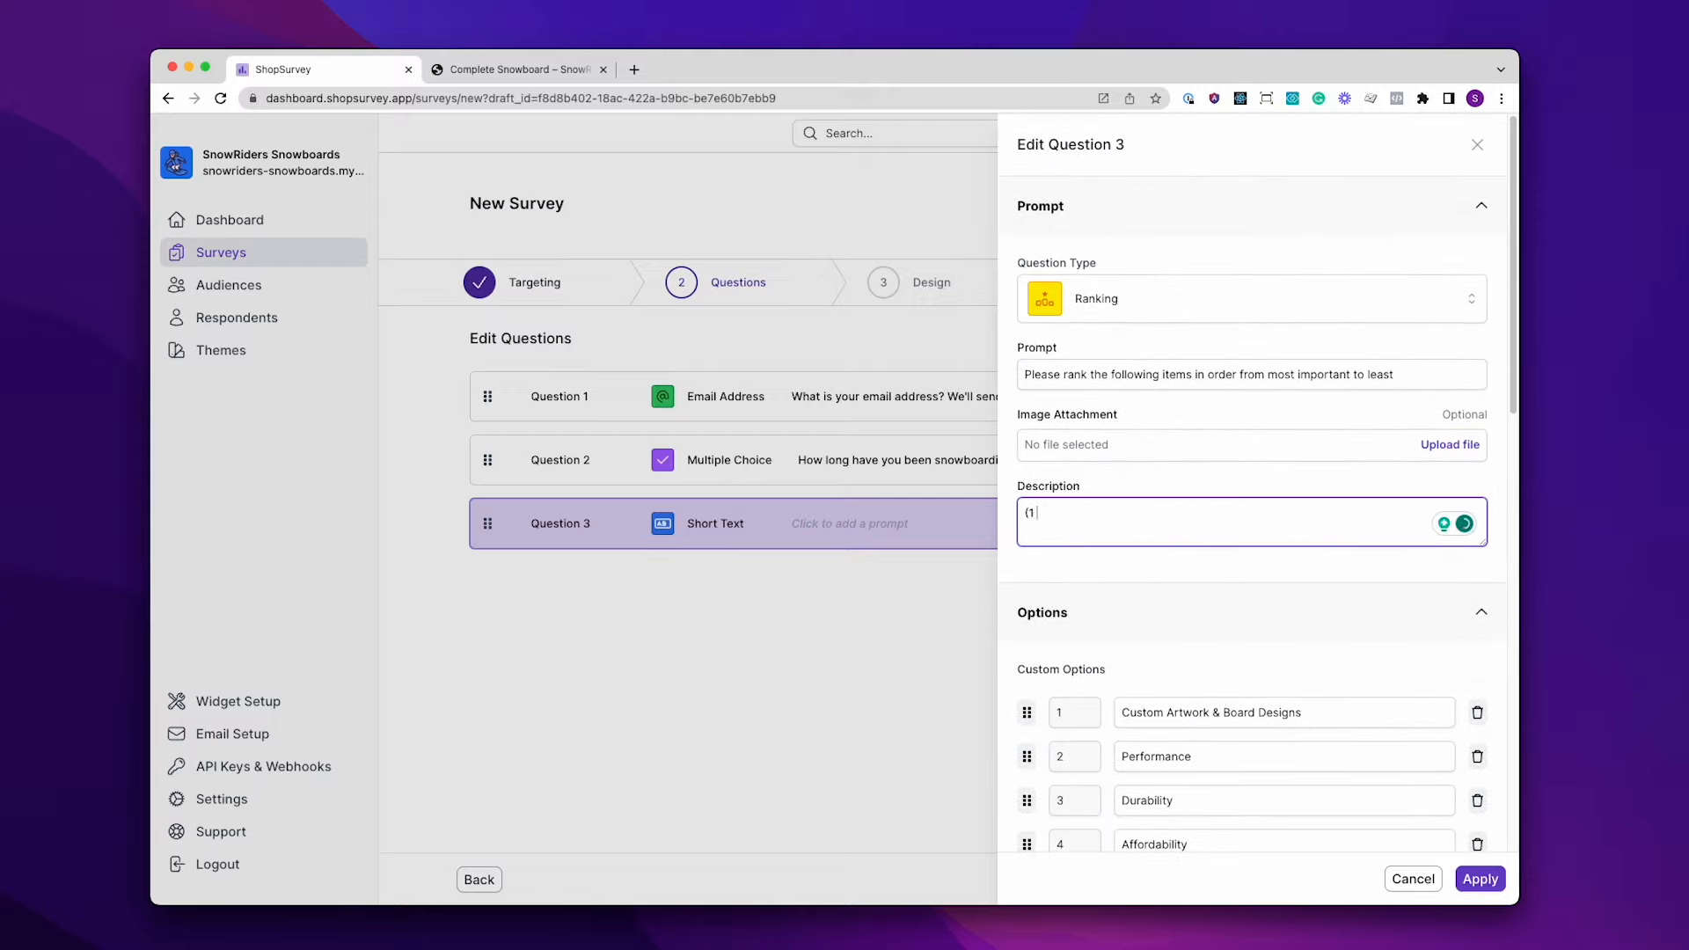
text(= Most Important, 5 = Least Important))
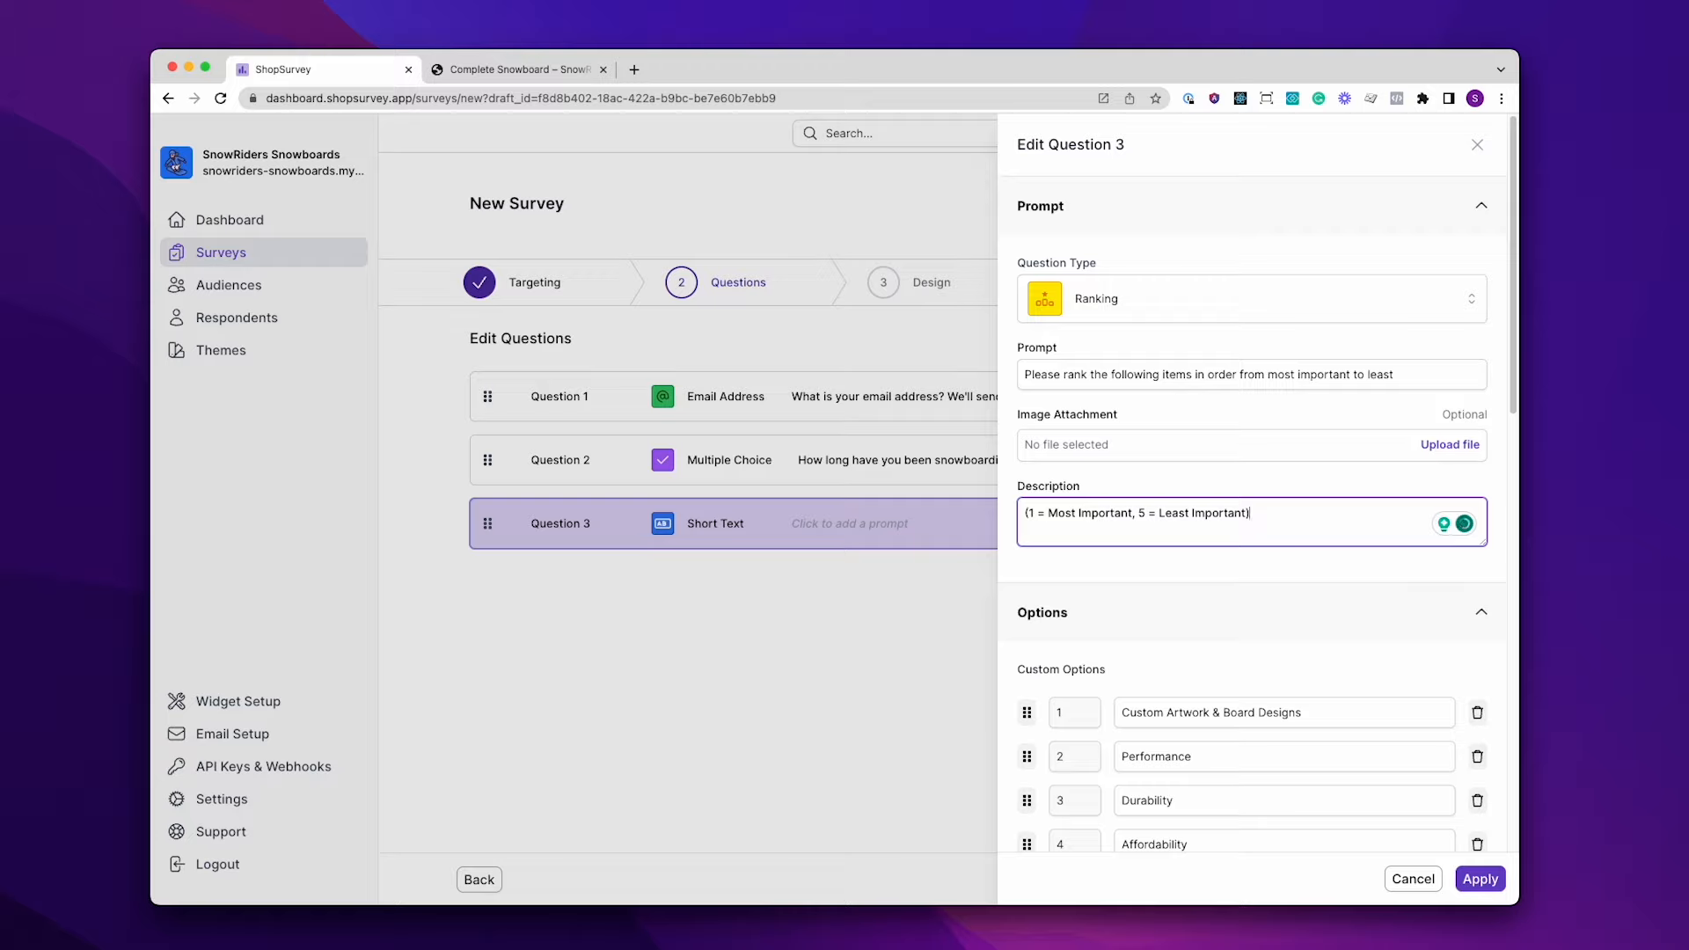
Add an AND condition to the rule requiring the Performance rank to be less than or equal to 3
scroll(1370, 602, down, 10)
click(1442, 626)
scroll(1117, 499, down, 2)
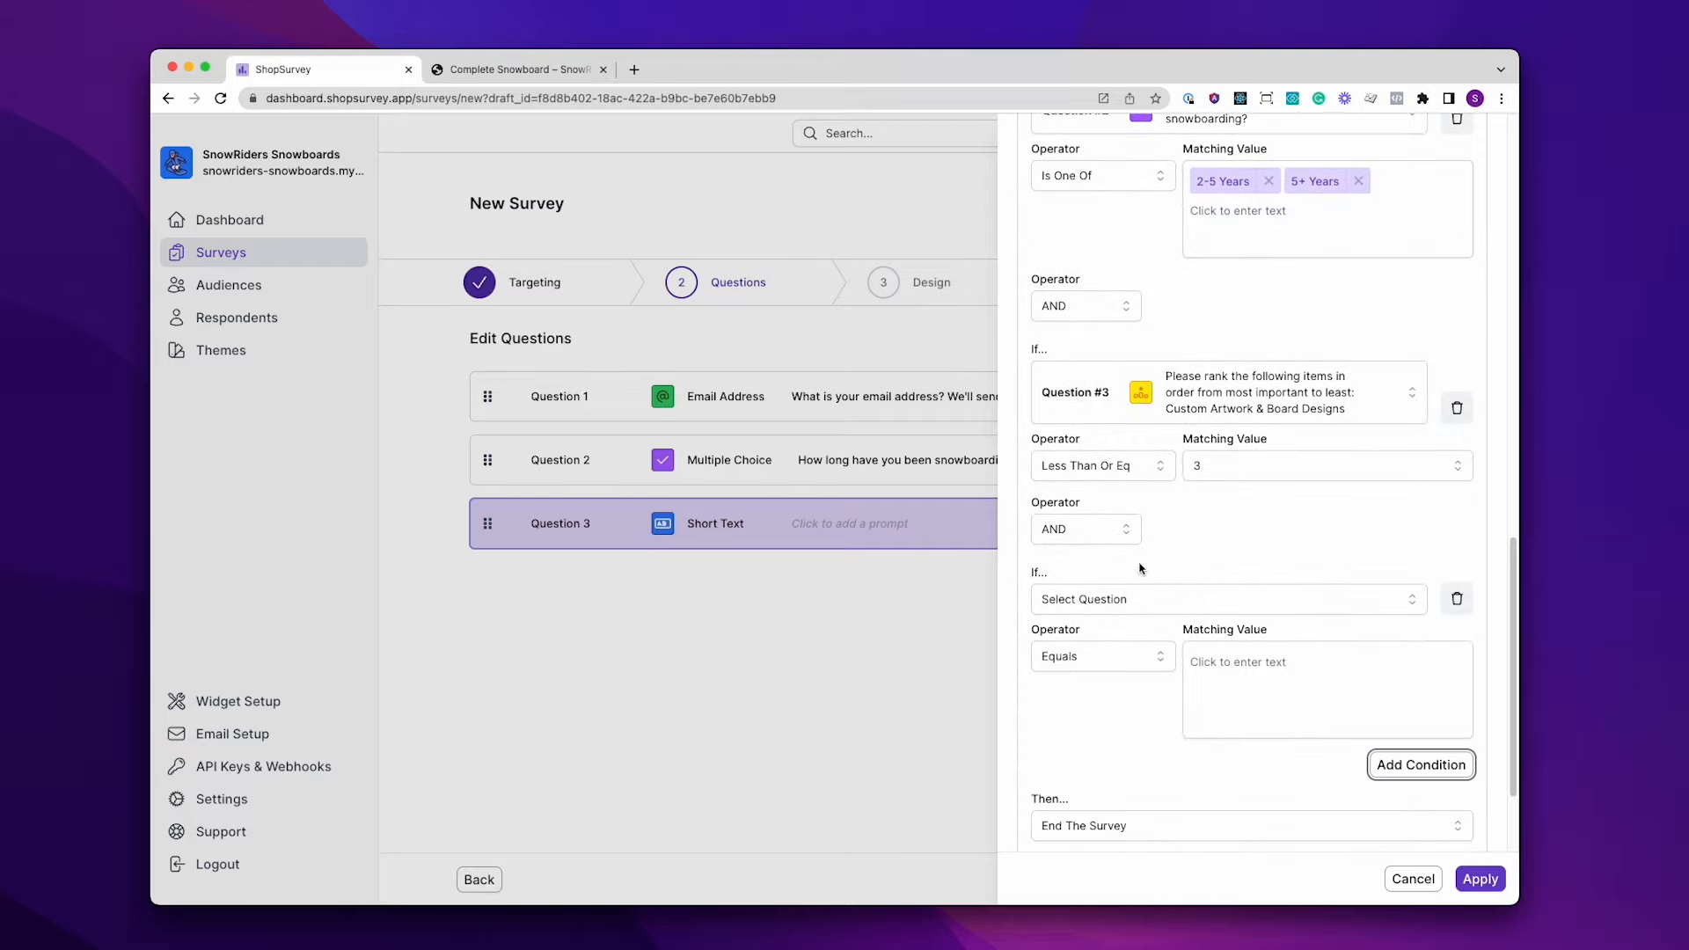
click(1143, 599)
scroll(1249, 739, down, 1)
click(1249, 758)
click(1099, 689)
click(1081, 811)
click(1275, 689)
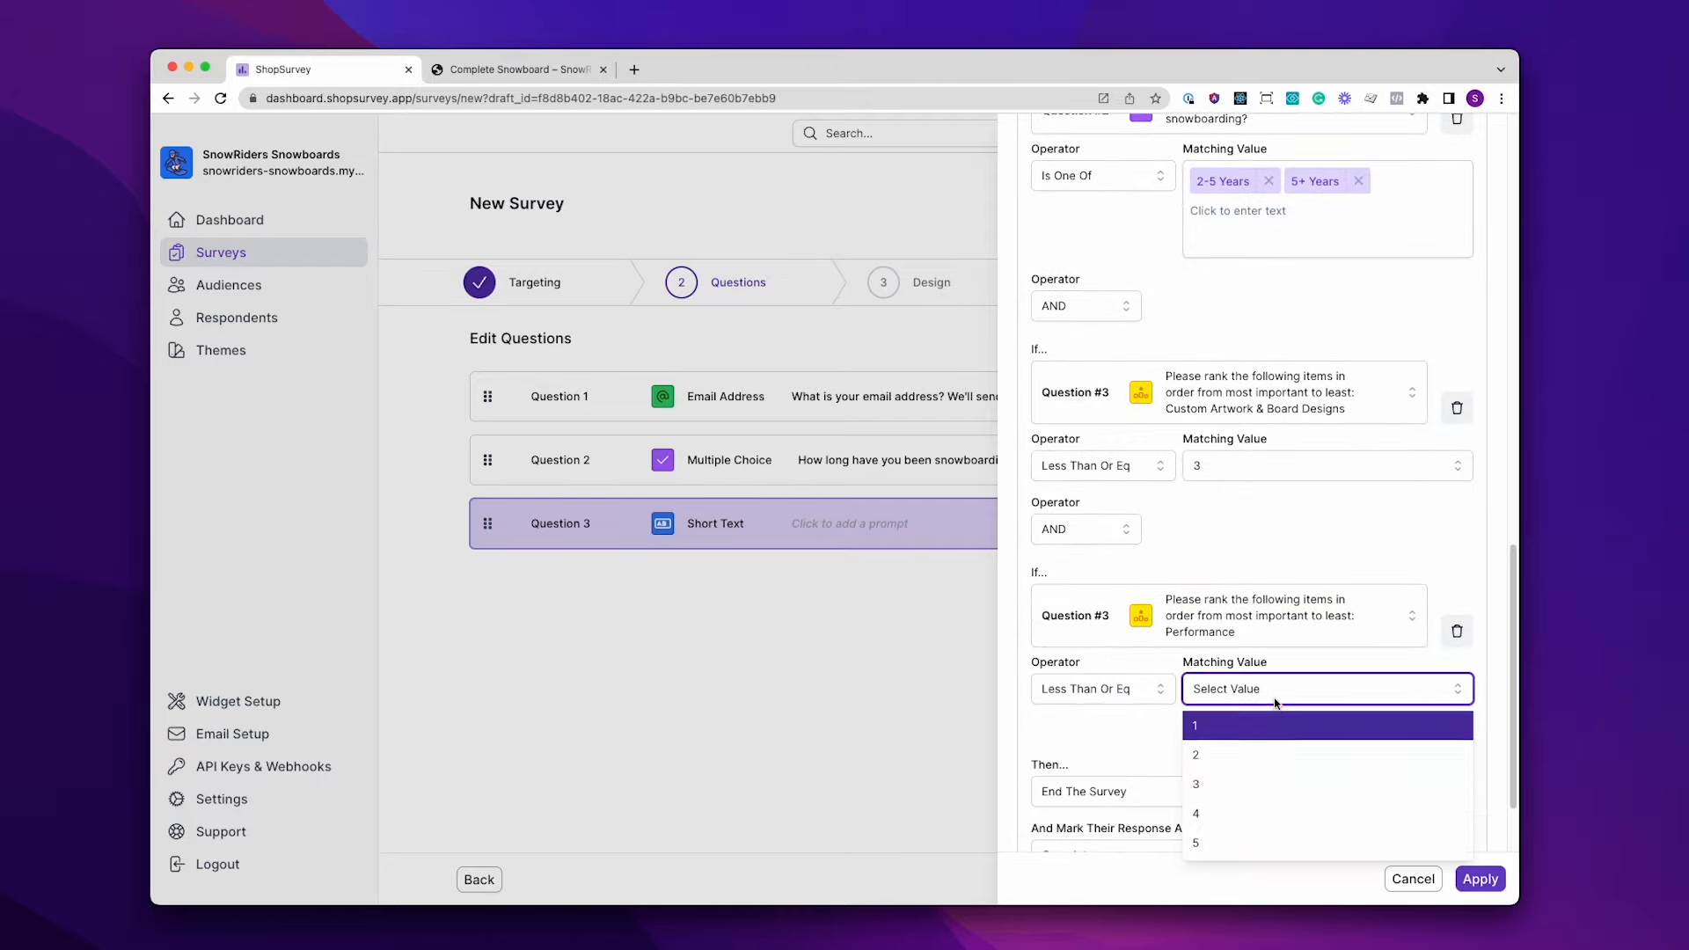
click(1195, 784)
Add an AND condition to the rule requiring the Durability rank to be less than or equal to 3
click(1420, 730)
scroll(1253, 576, down, 3)
click(1249, 562)
click(1102, 650)
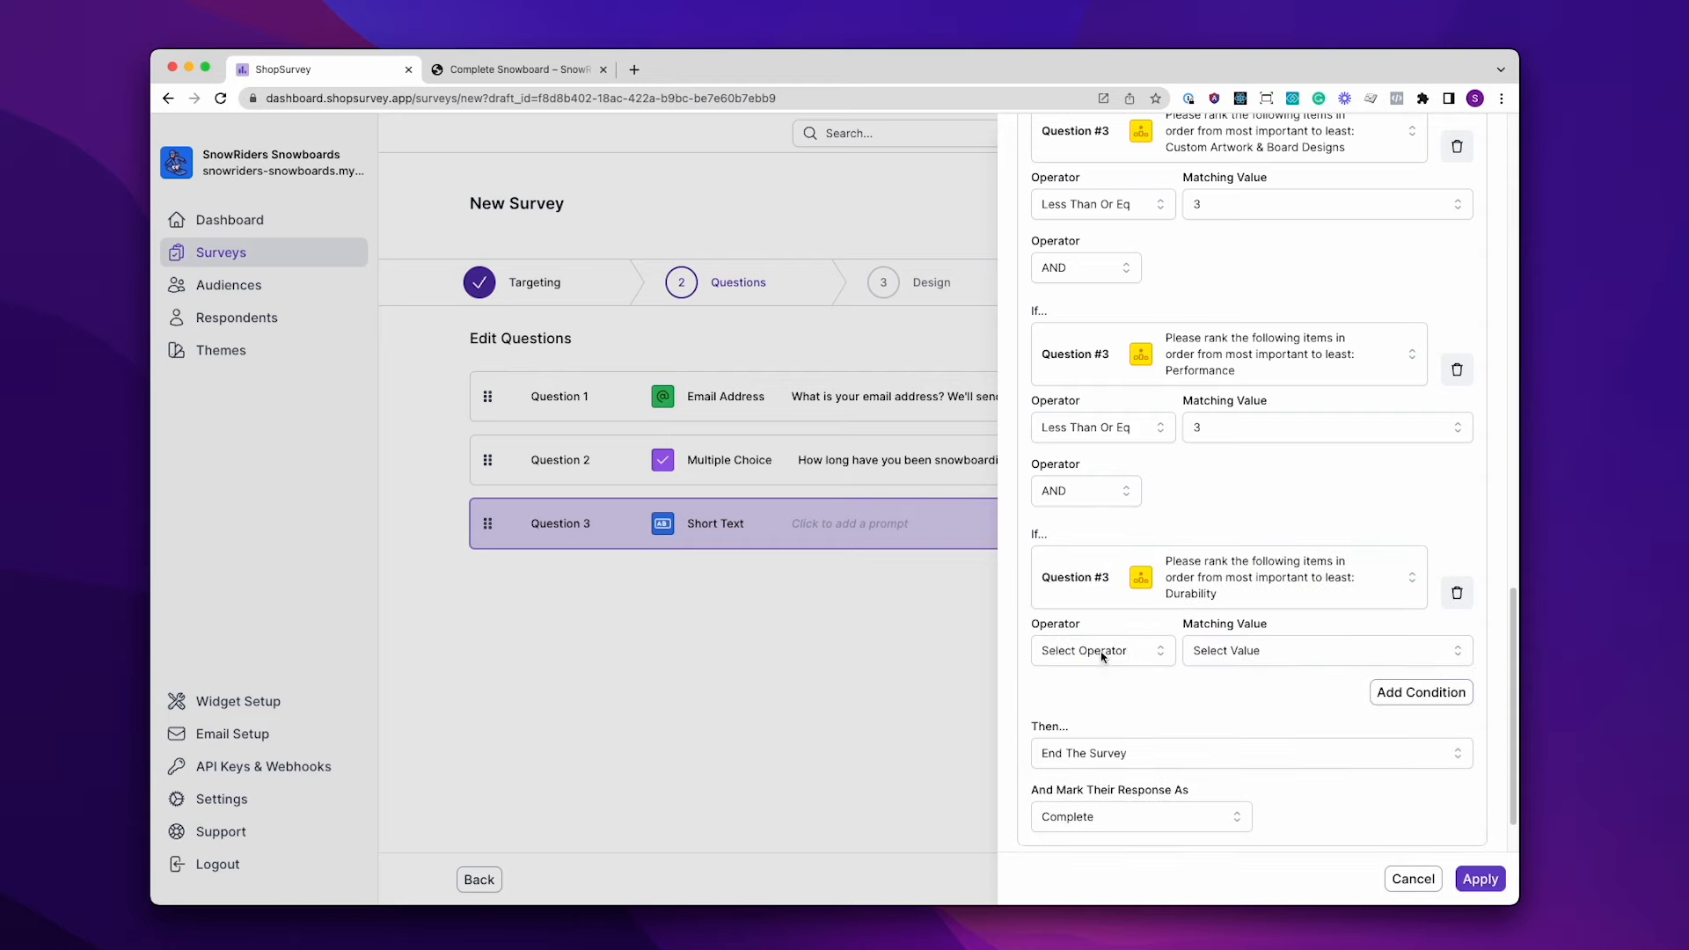
click(1082, 774)
click(1276, 651)
click(1280, 746)
Set the rule's action to Apply Tags To Respondent with the tag "Hardcore Snowboarders"
scroll(1312, 756, down, 1)
click(1266, 676)
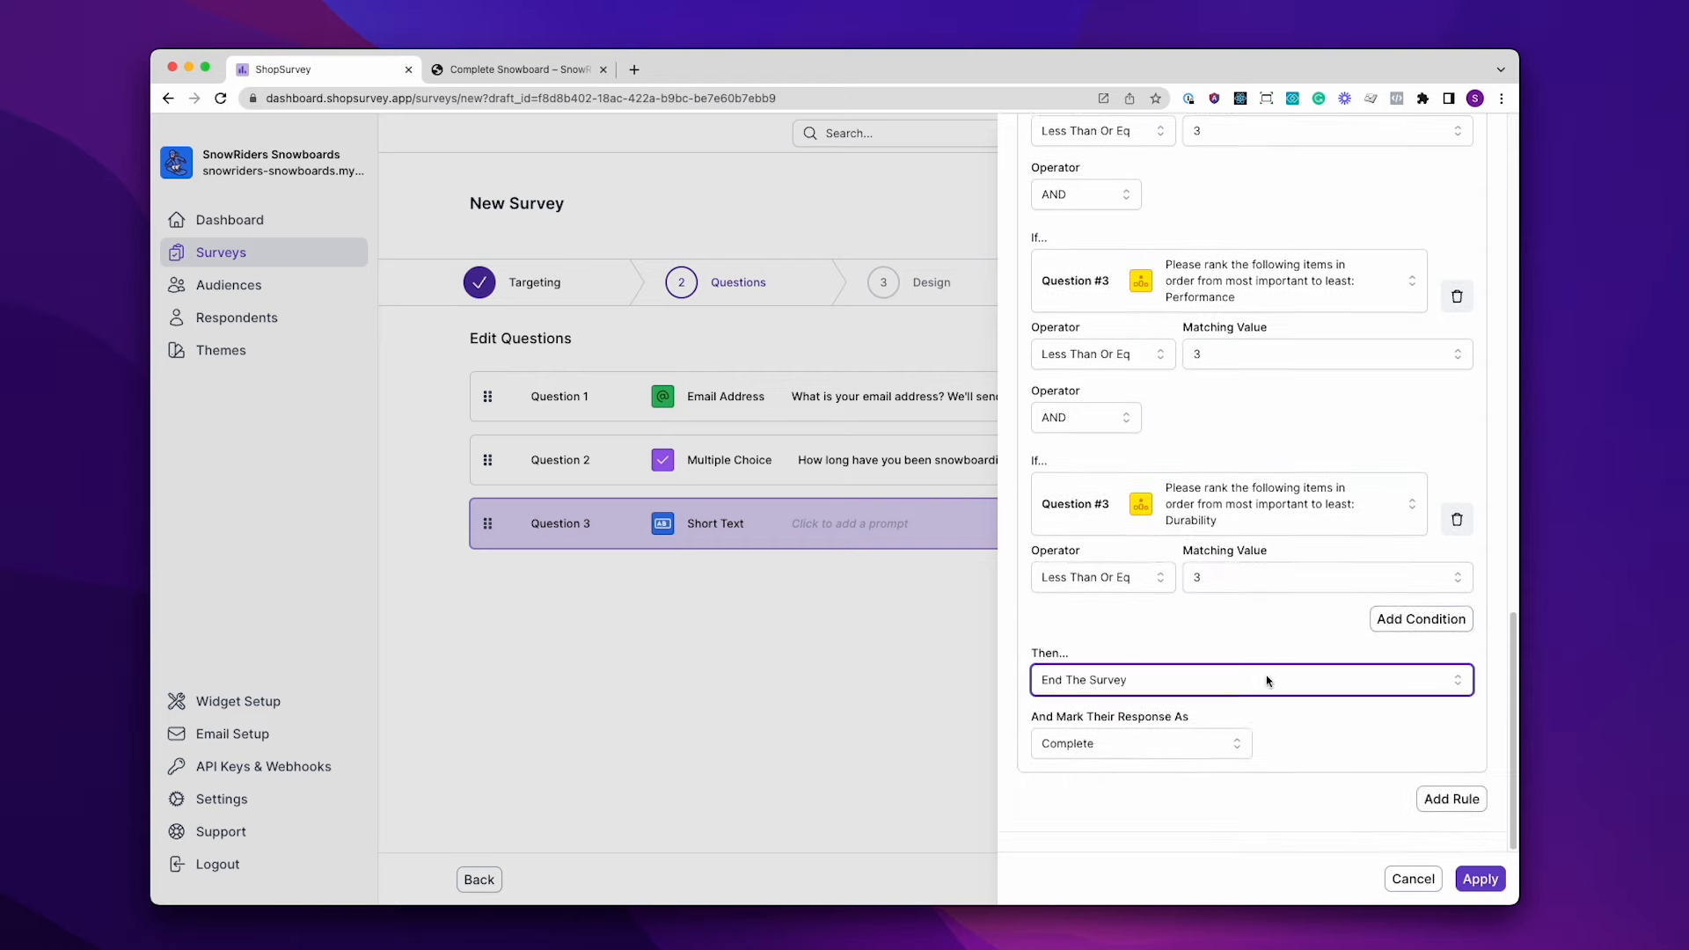
click(1283, 744)
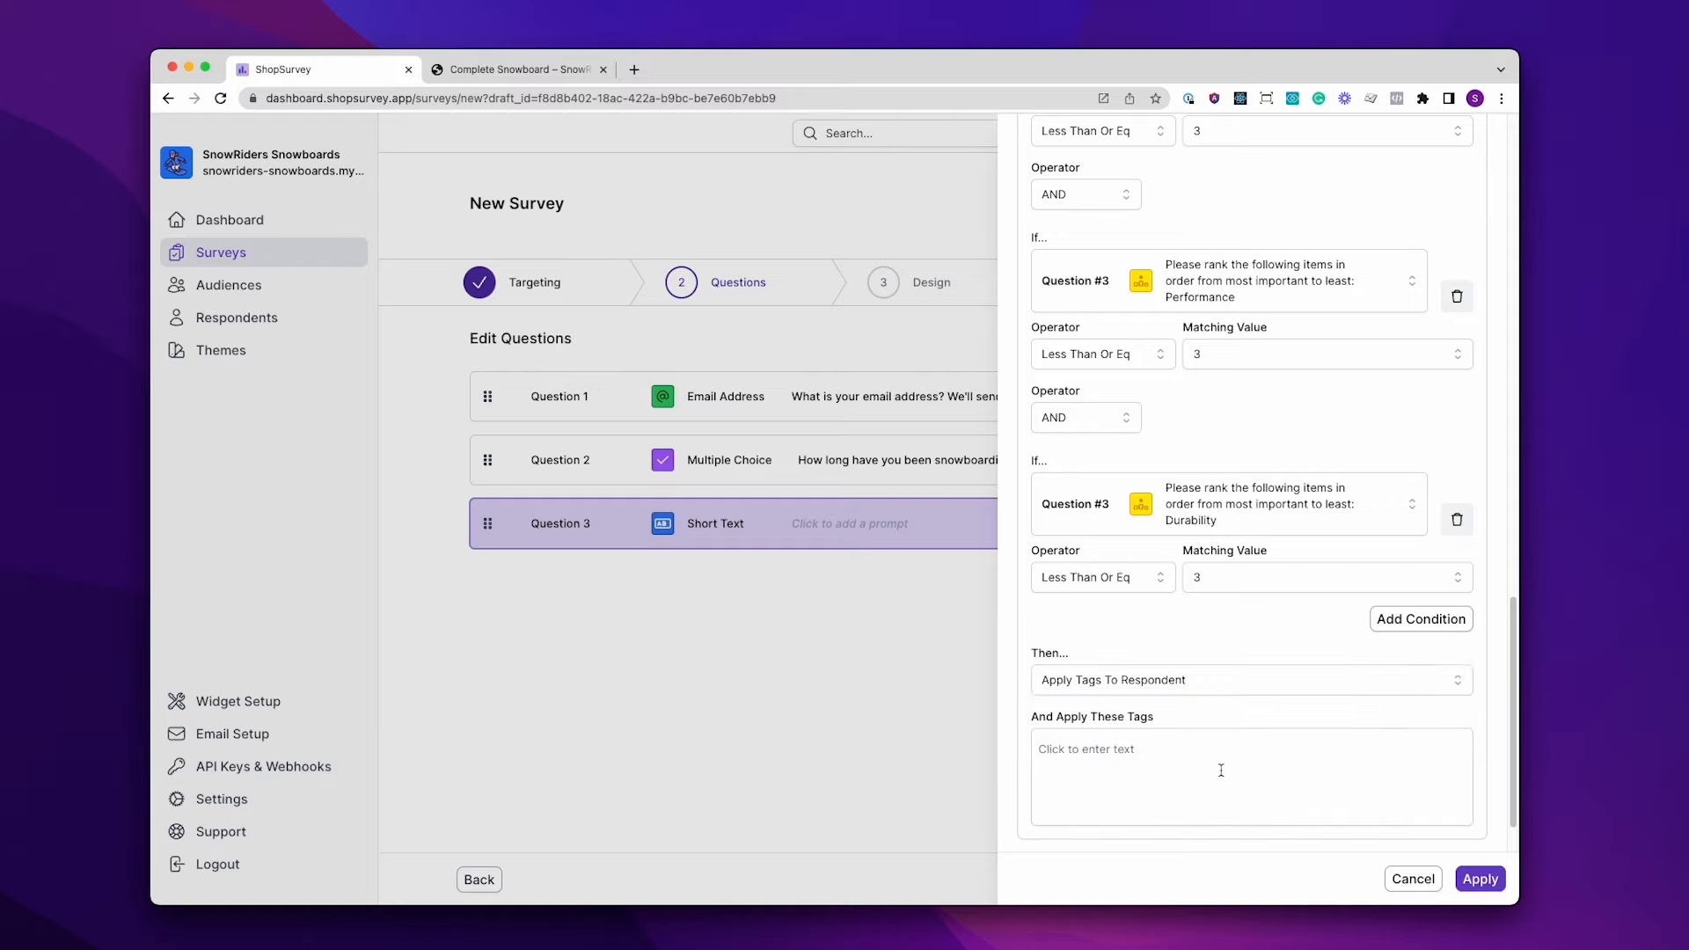
click(1244, 739)
text(Hardcore Snowboarders)
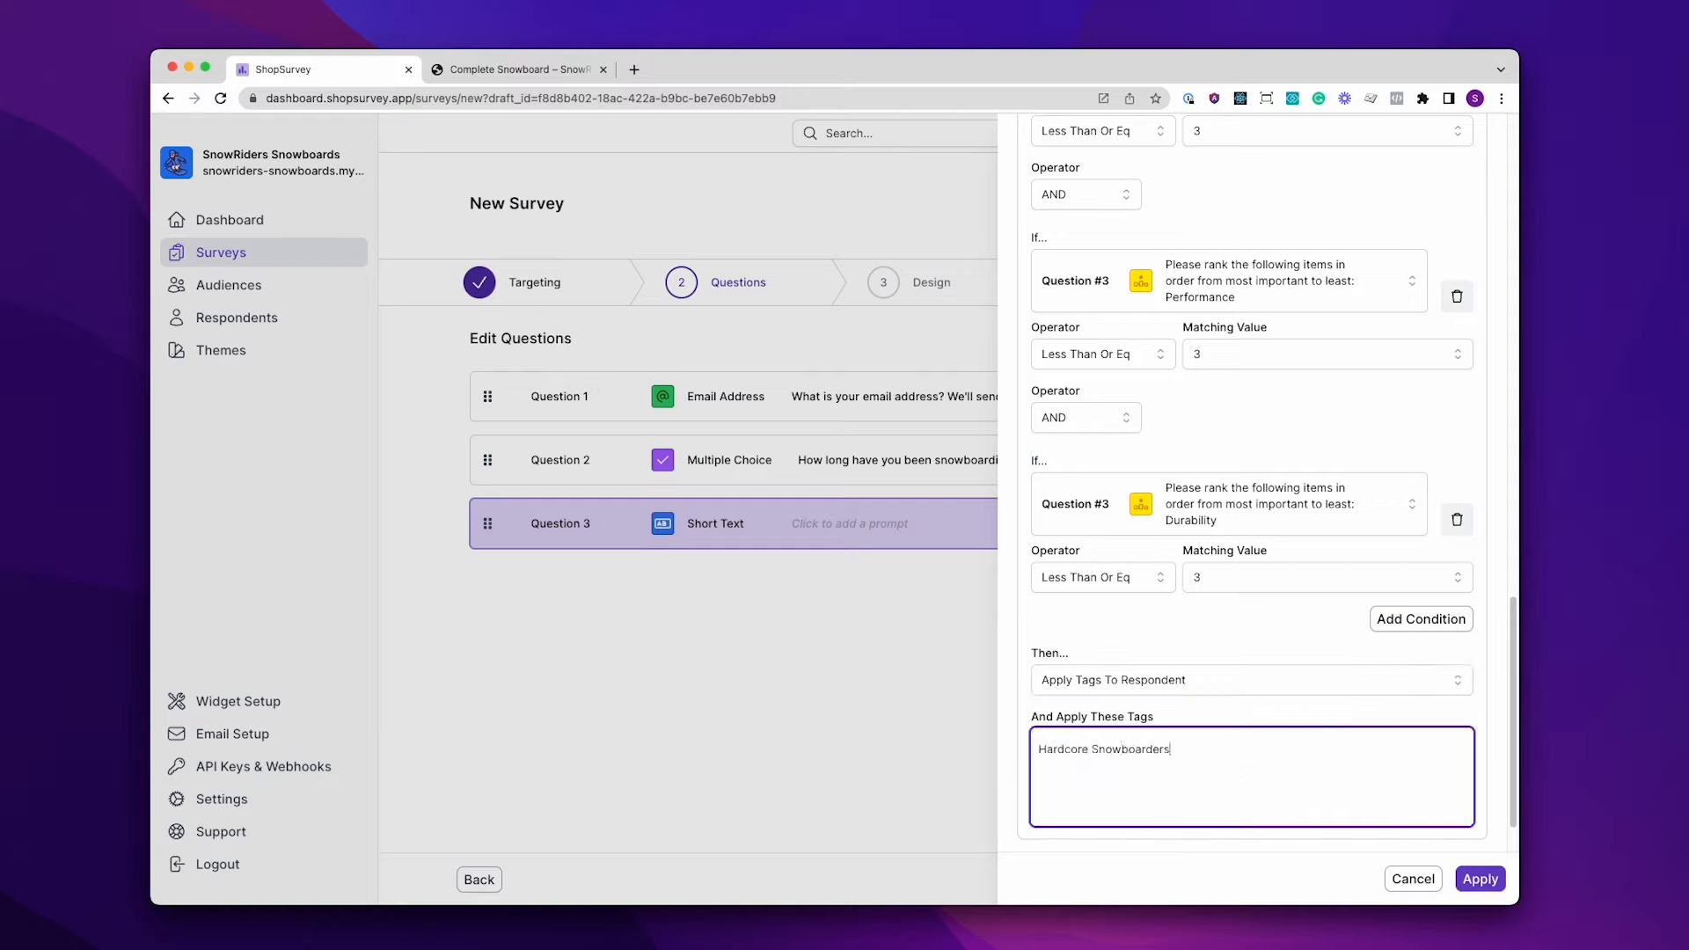
key(Return)
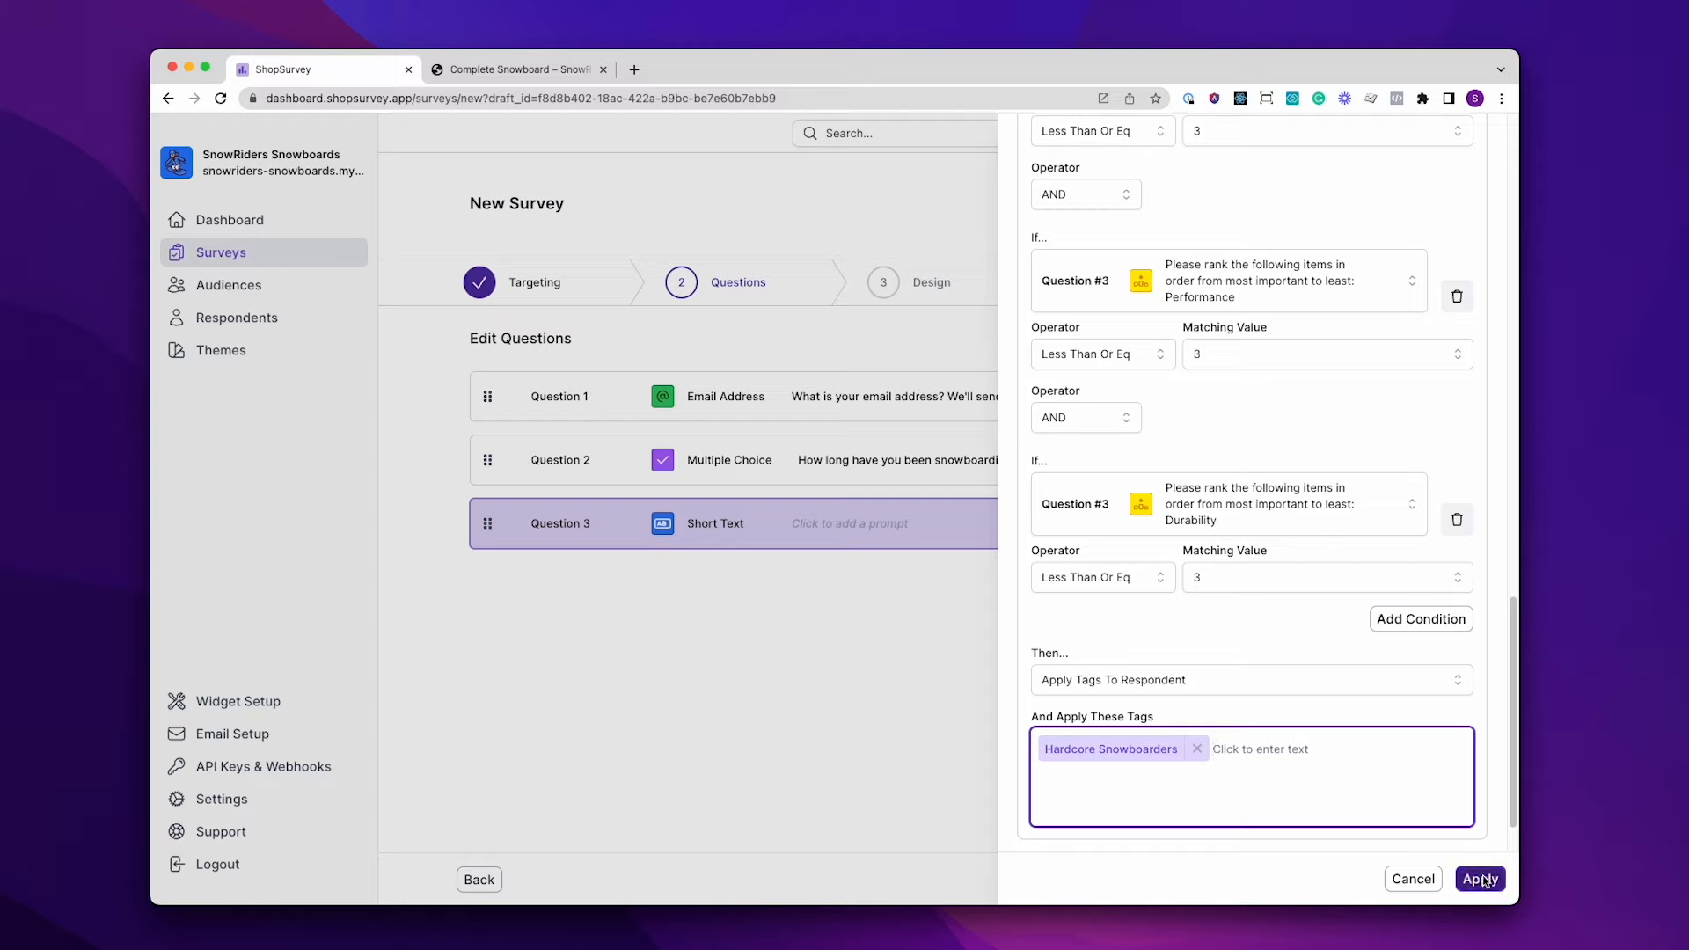
Add a second rule whose condition requires "How long have you been snowboarding?" to be one of 0-1 Years or 1-2 Years
scroll(1494, 826, down, 1)
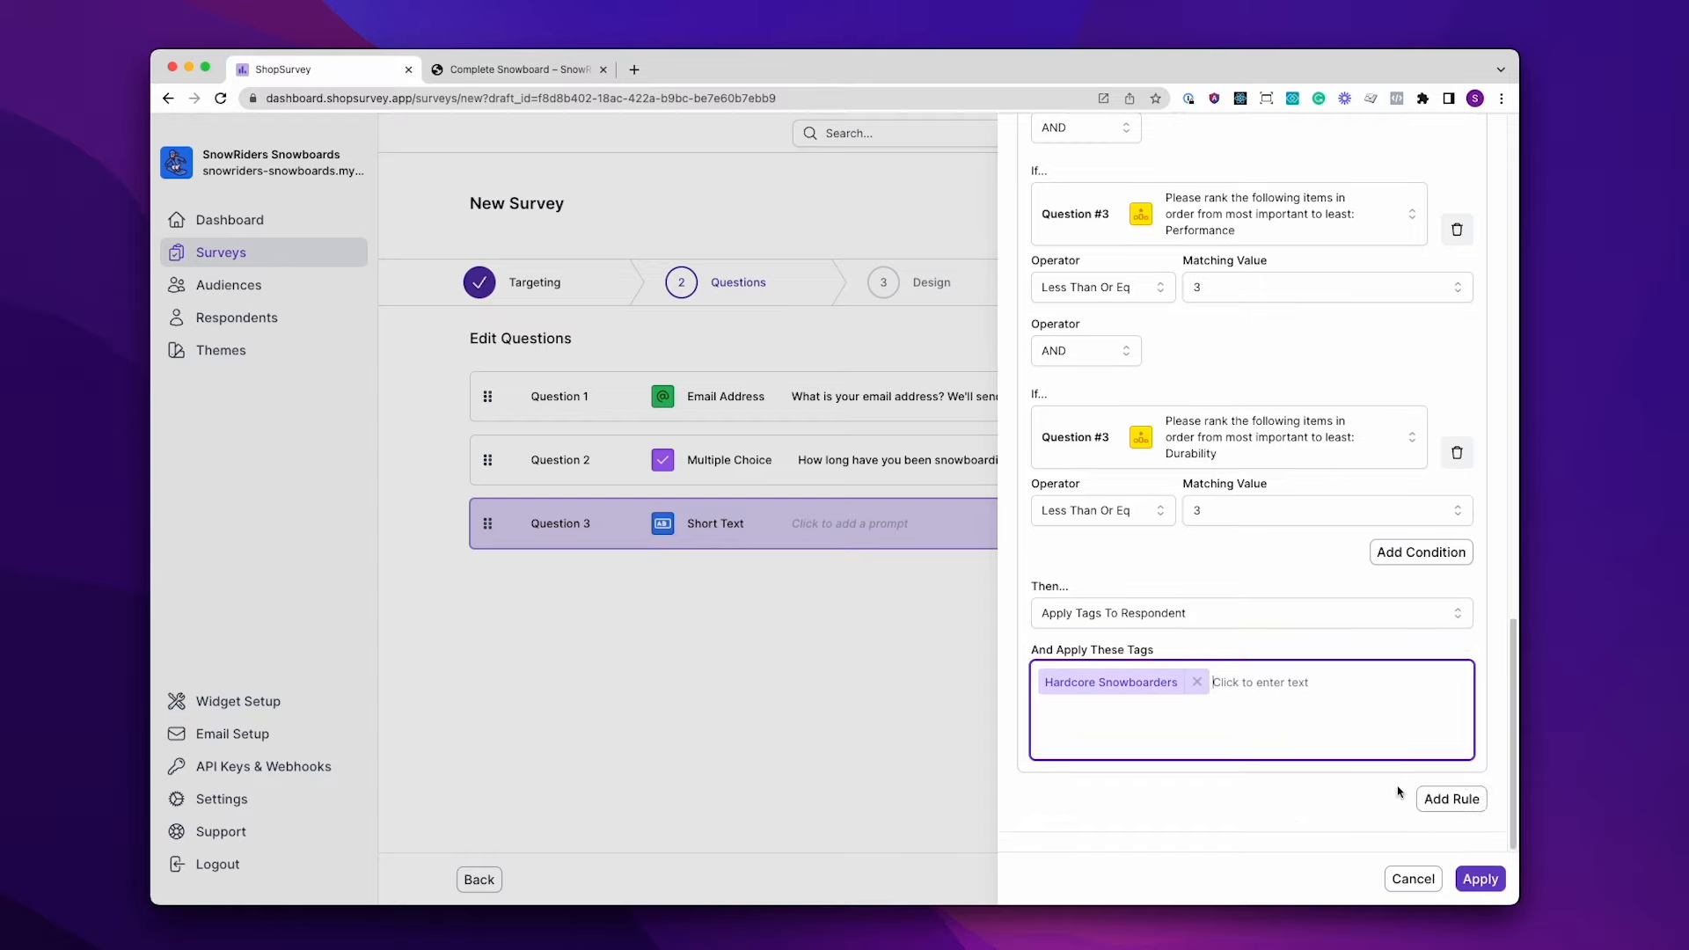
click(1443, 799)
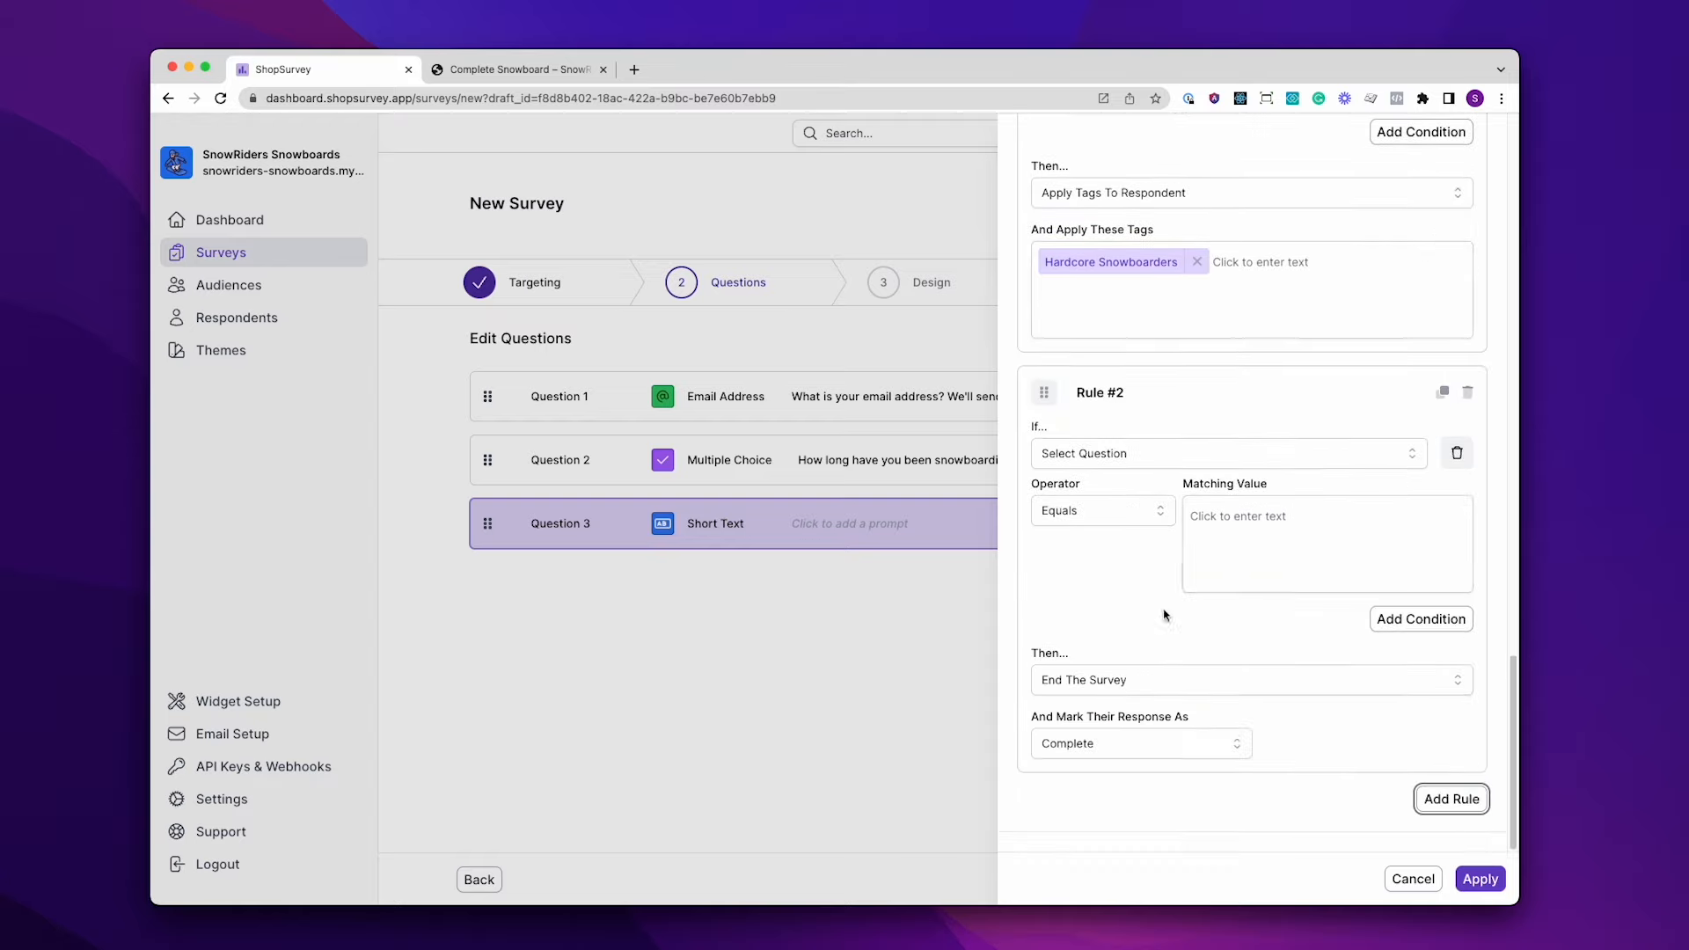
click(1231, 453)
click(1139, 576)
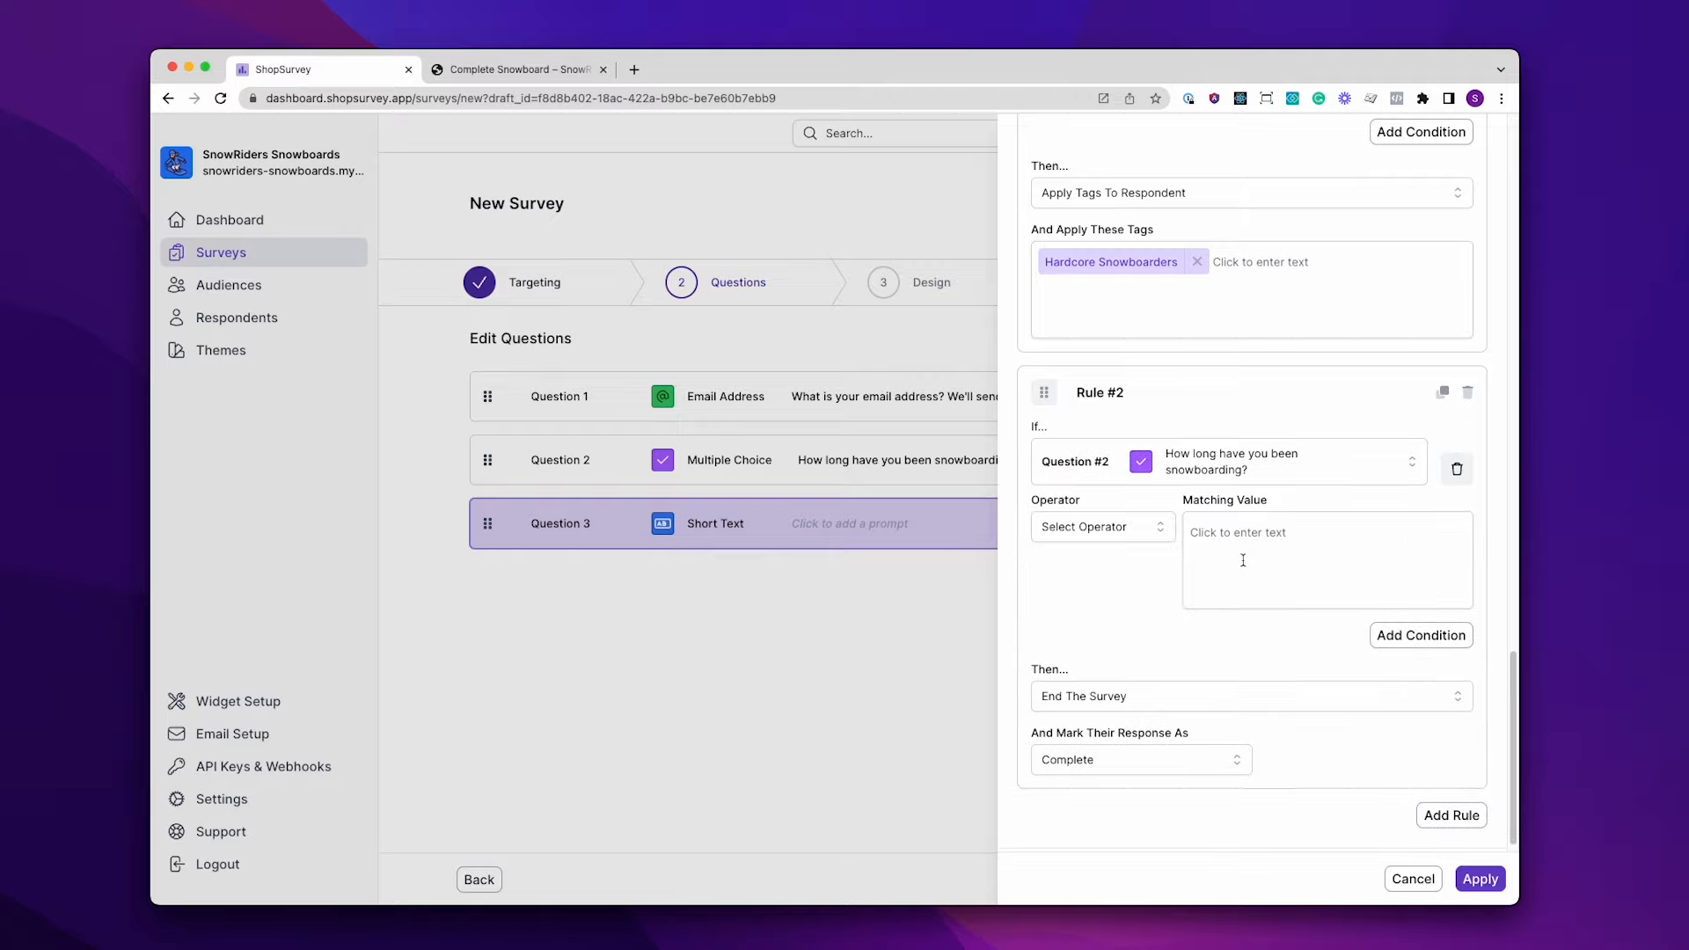
click(1101, 526)
click(1084, 622)
click(1240, 536)
click(1257, 569)
click(1319, 535)
click(1315, 567)
Add an AND condition to Rule #2 requiring the Affordability rank to be less than or equal to 2
click(1421, 635)
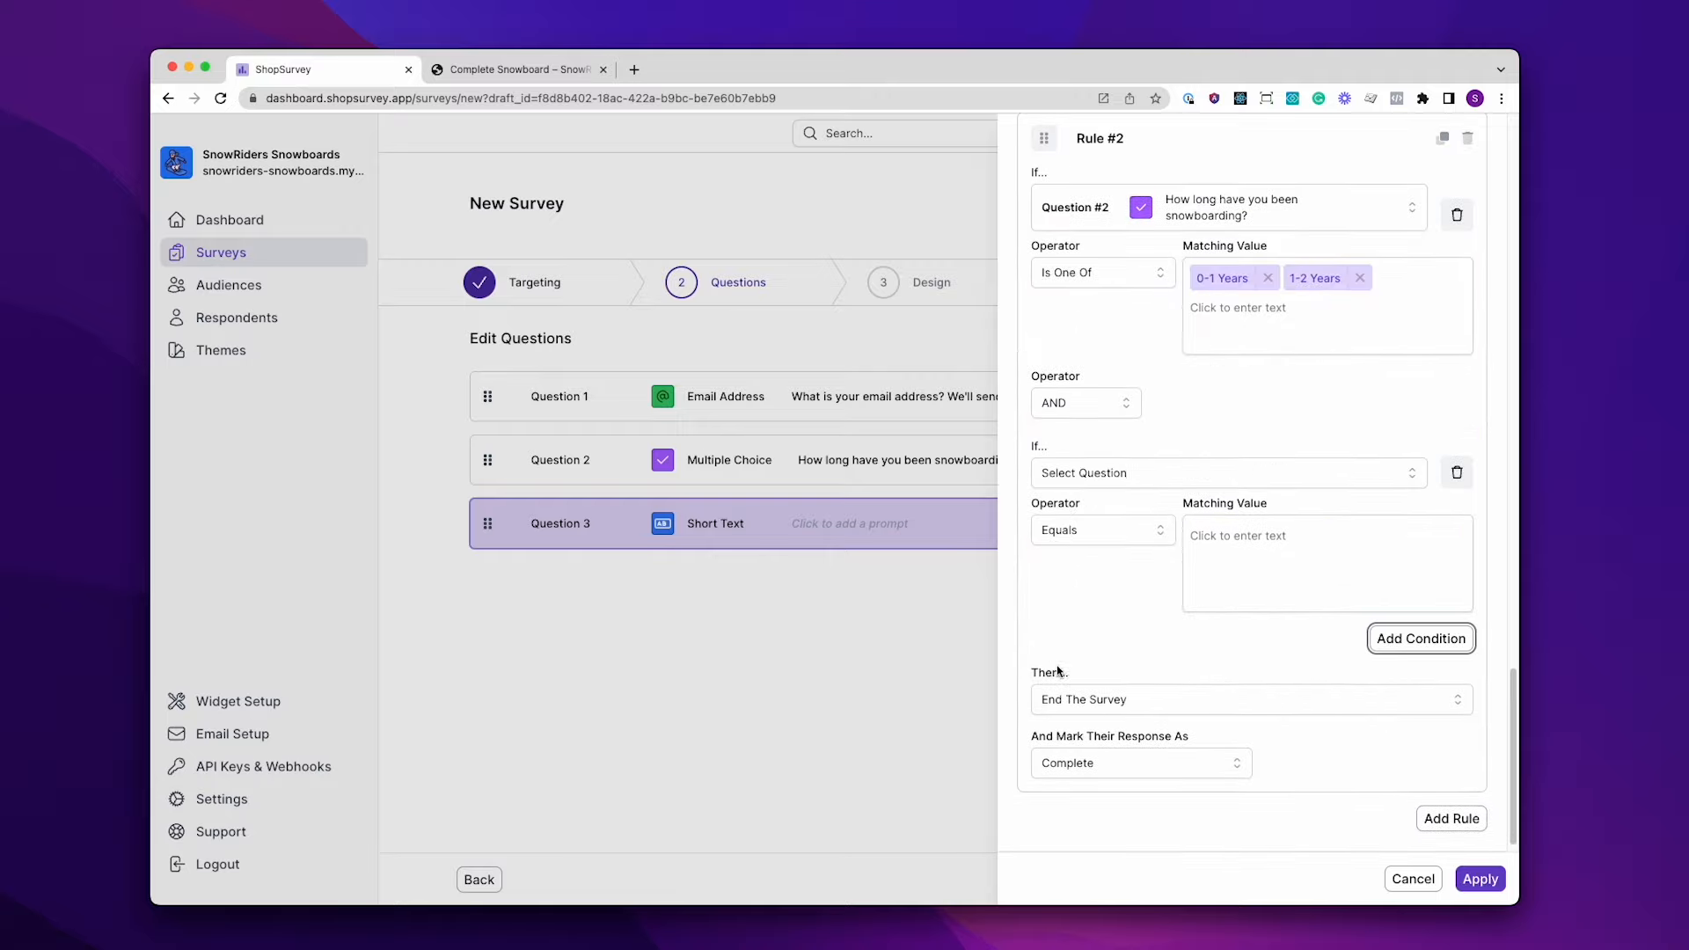
click(1161, 473)
scroll(1192, 620, down, 3)
click(1192, 620)
click(1099, 577)
click(1106, 673)
click(1319, 577)
click(1276, 635)
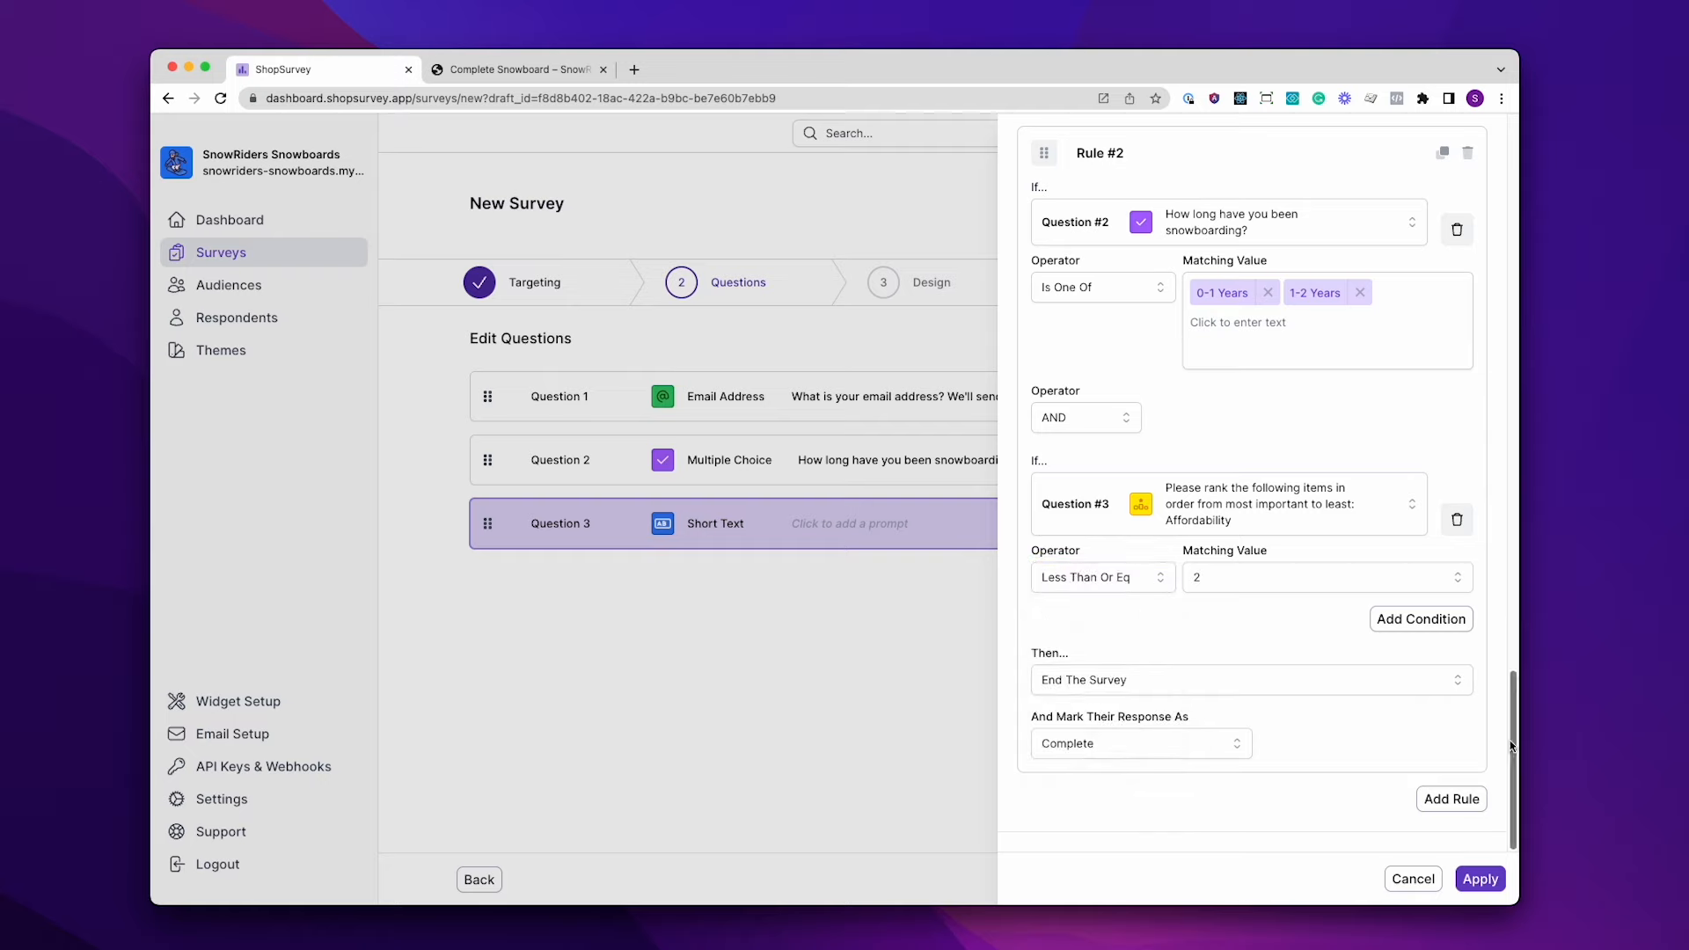
Set Rule #2's action to Apply Tags To Respondent with the tag "Casual Snowboarders", and save the logic and questions
click(1219, 686)
click(1113, 745)
click(1232, 770)
text(Casual Snowboarders)
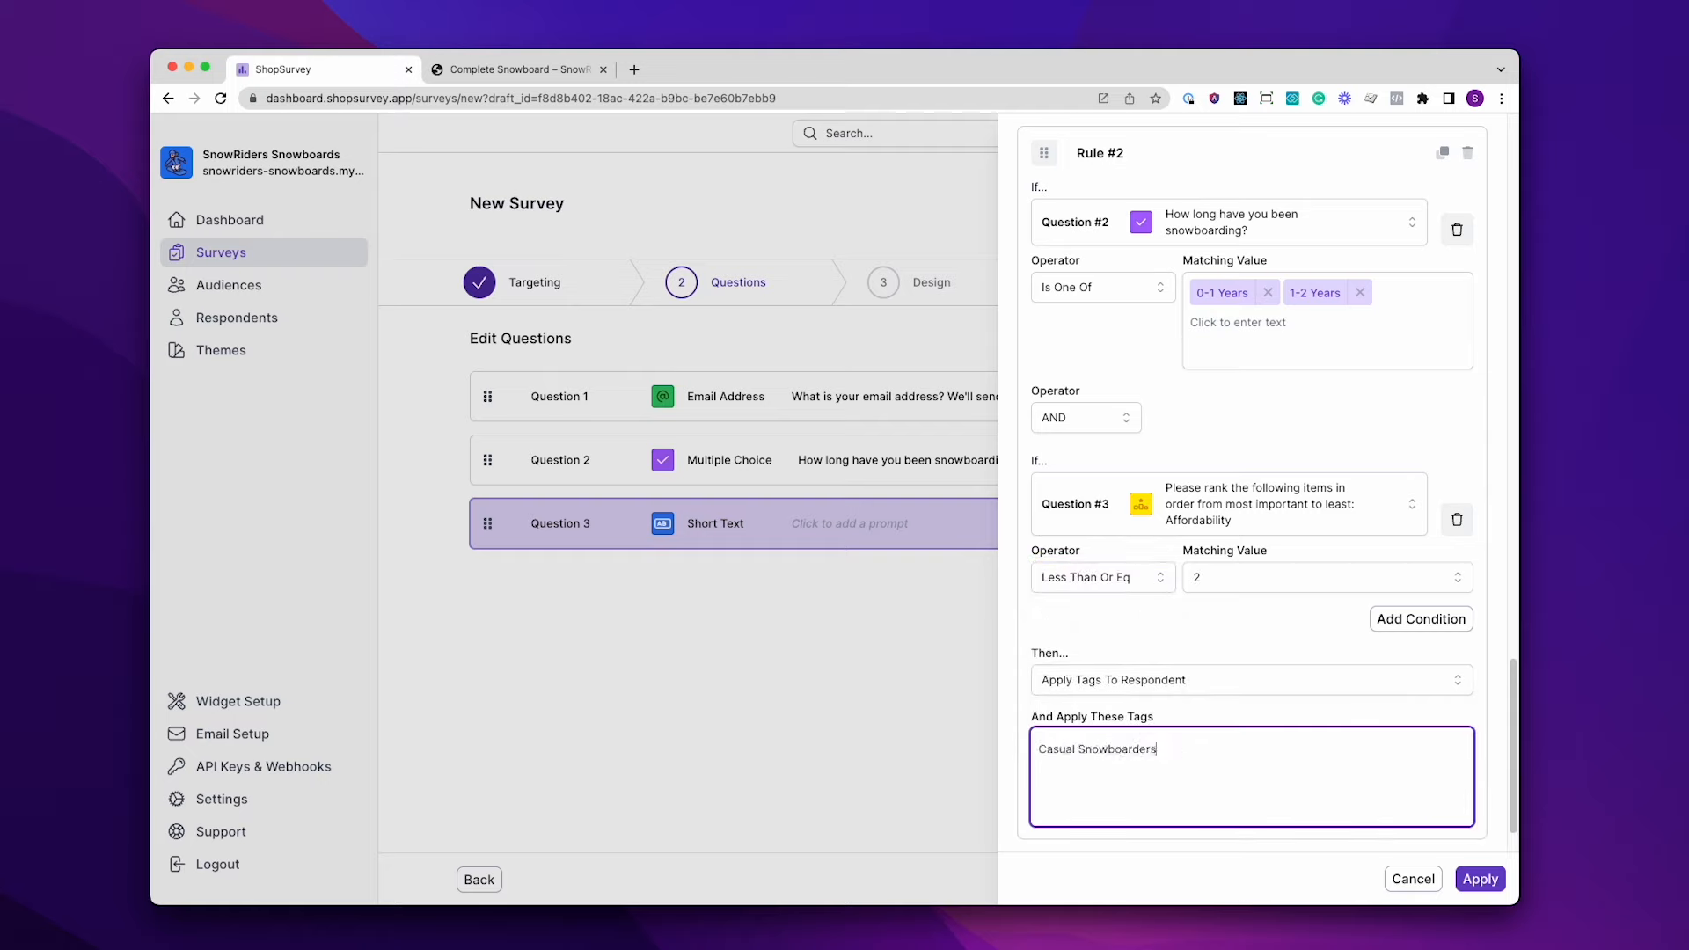
key(Return)
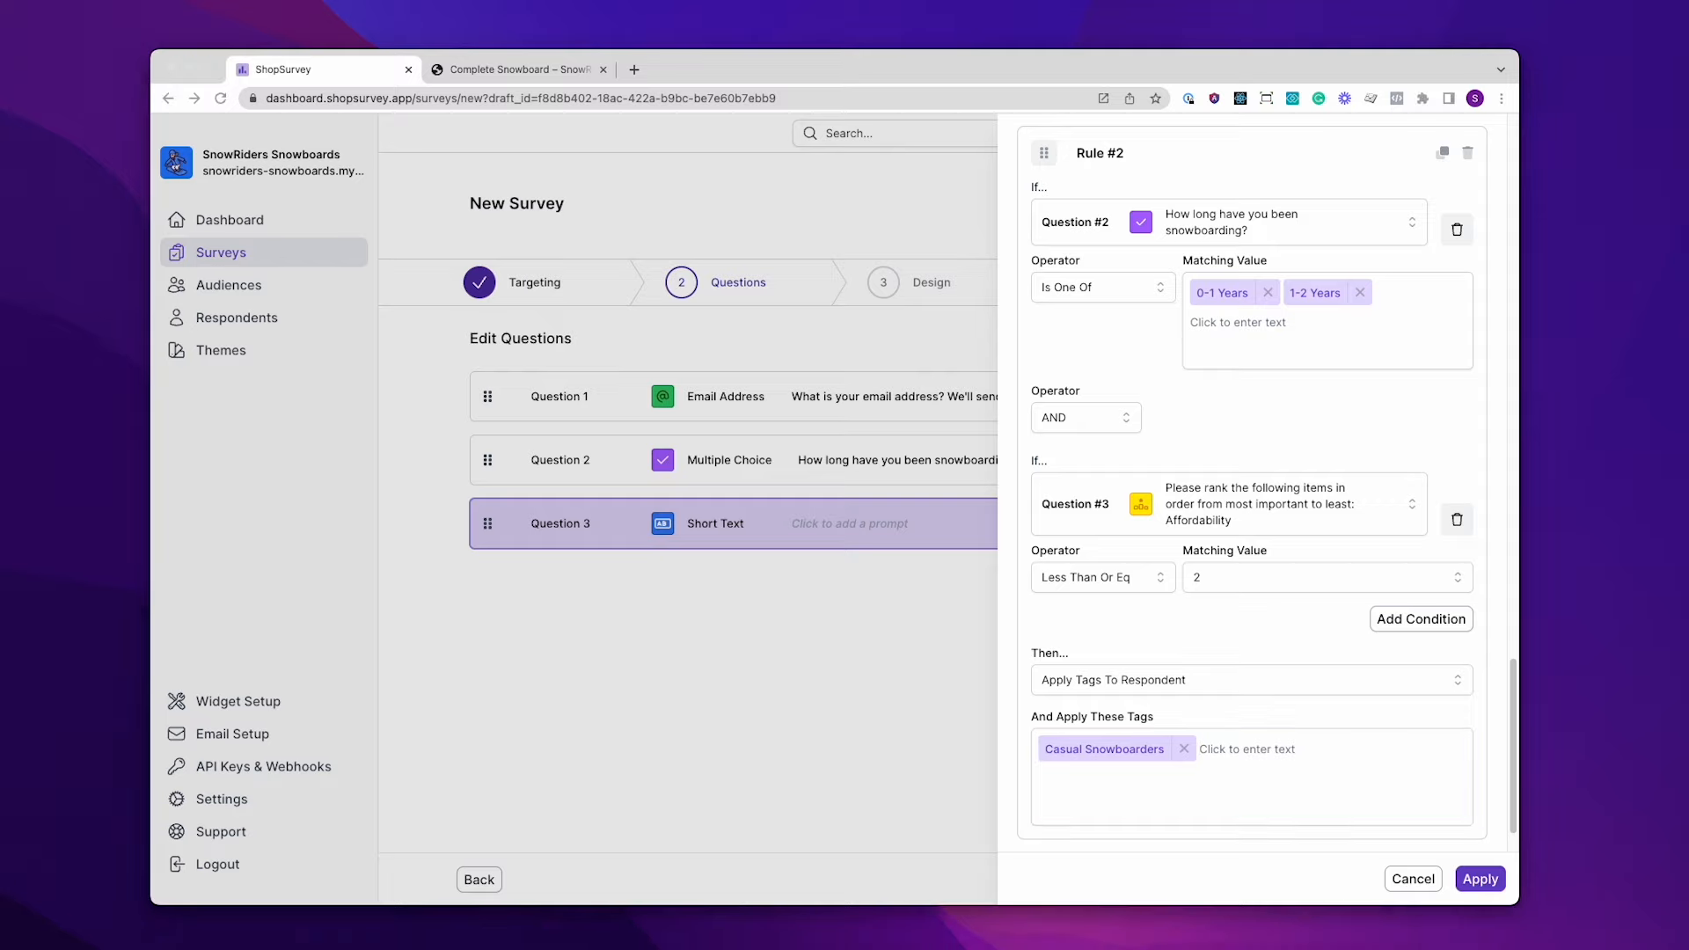
click(1479, 877)
click(1375, 880)
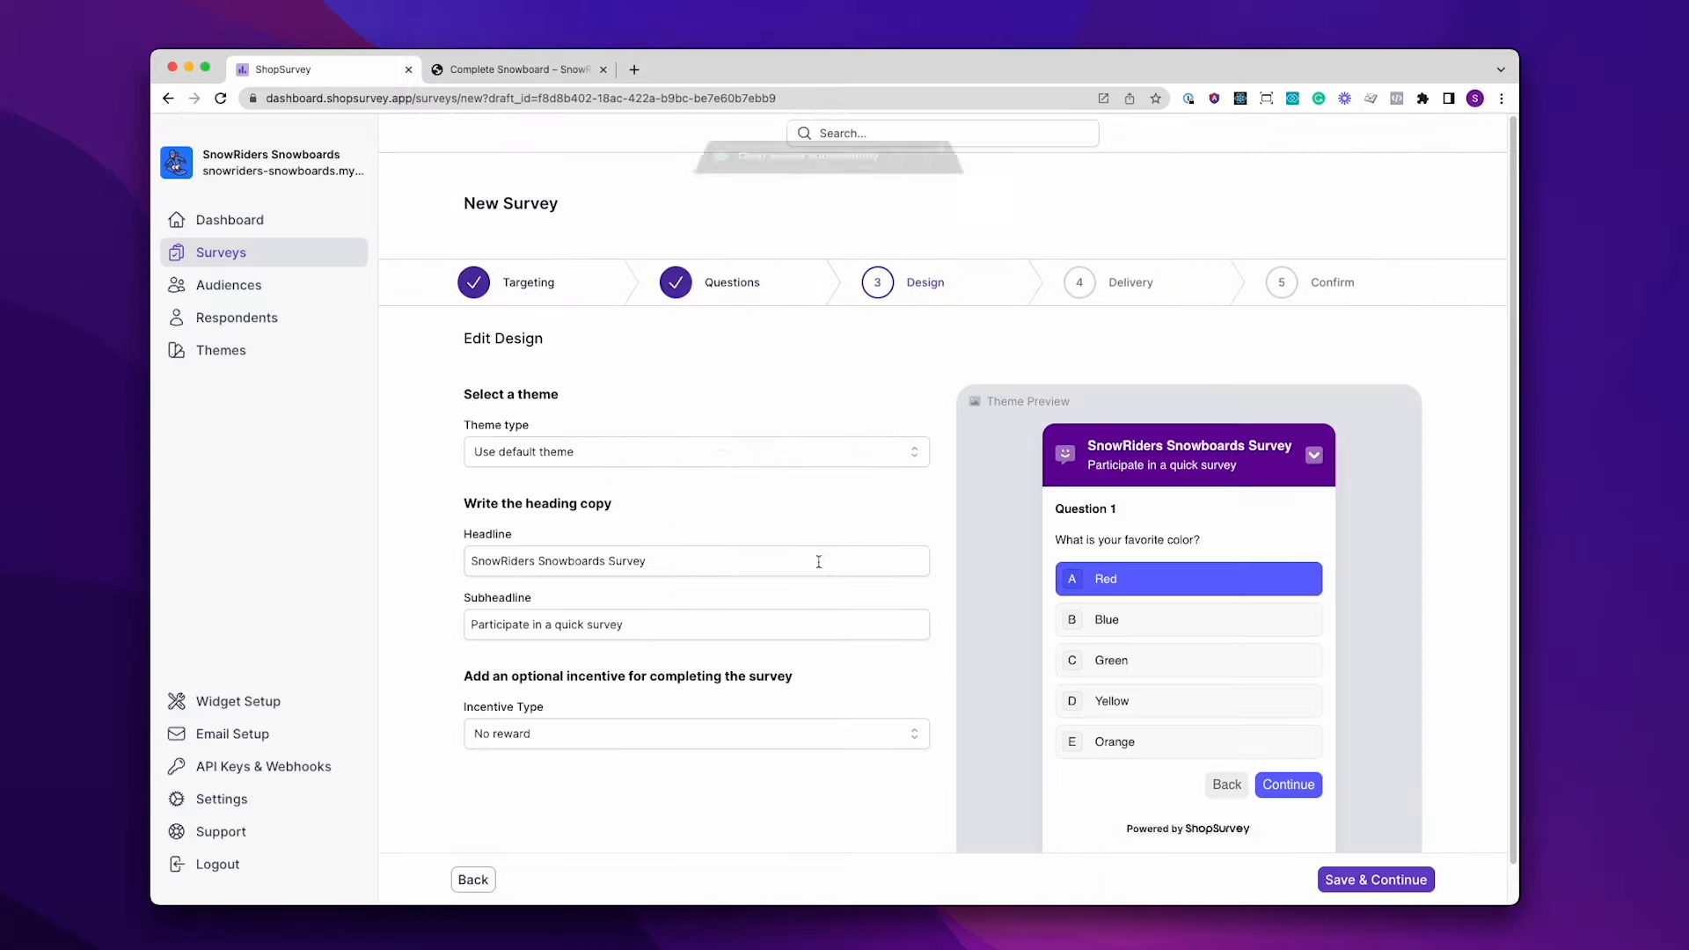
Set the survey design to use a custom theme, choosing SnowRiders Theme
click(647, 454)
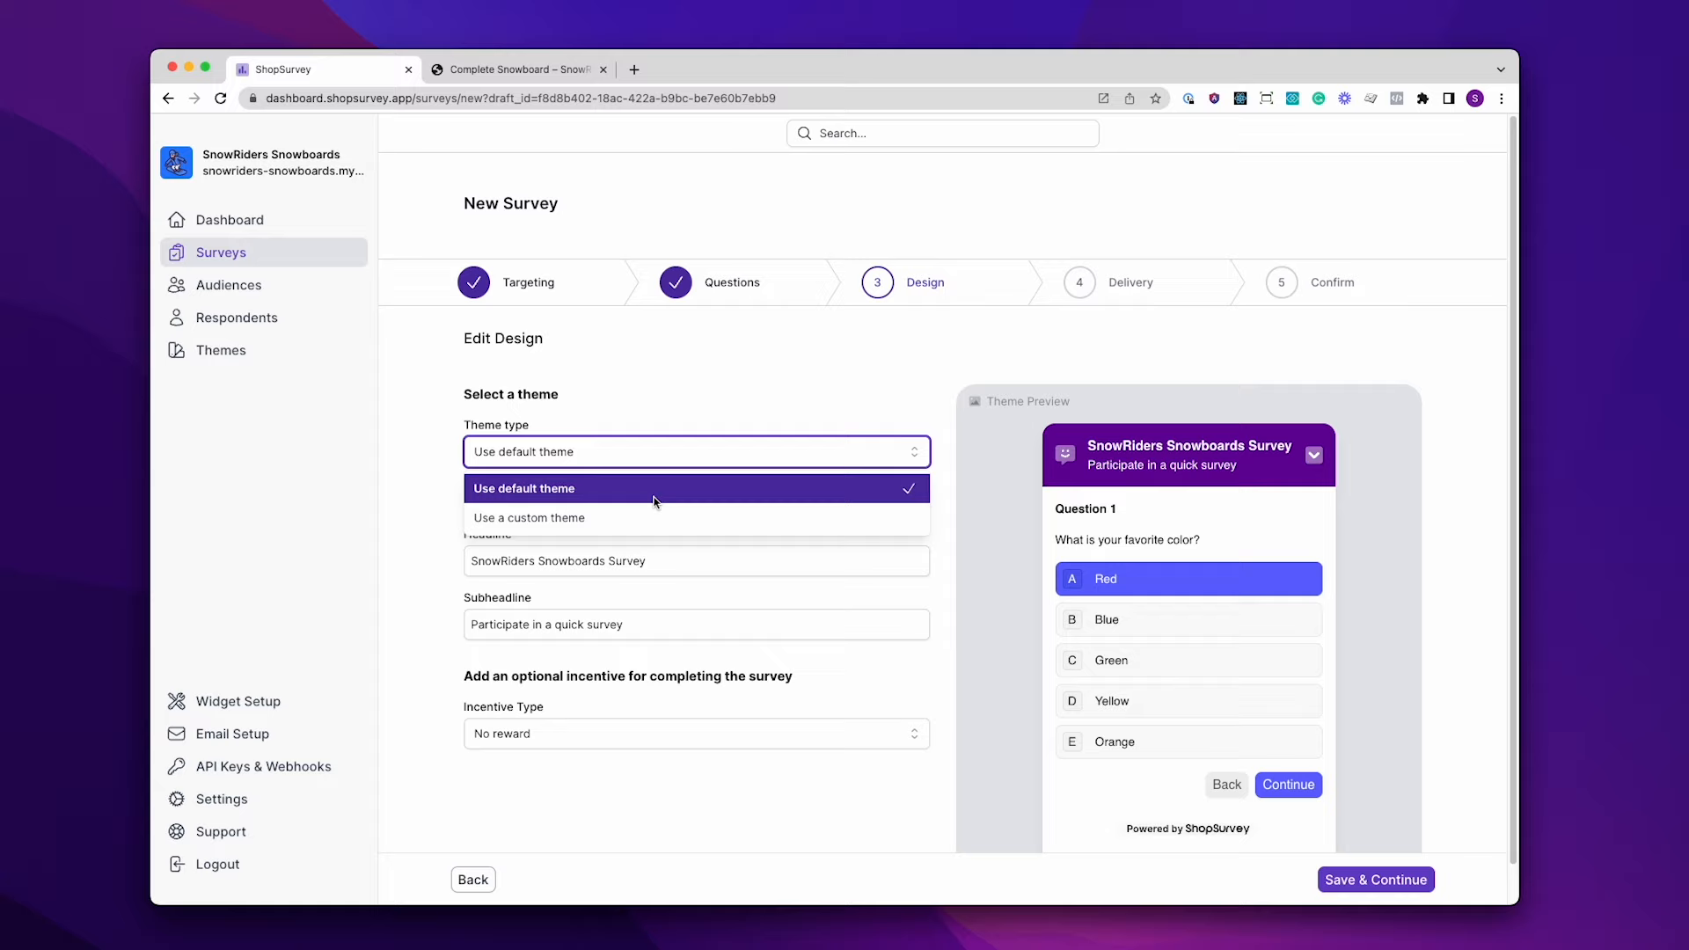
click(681, 429)
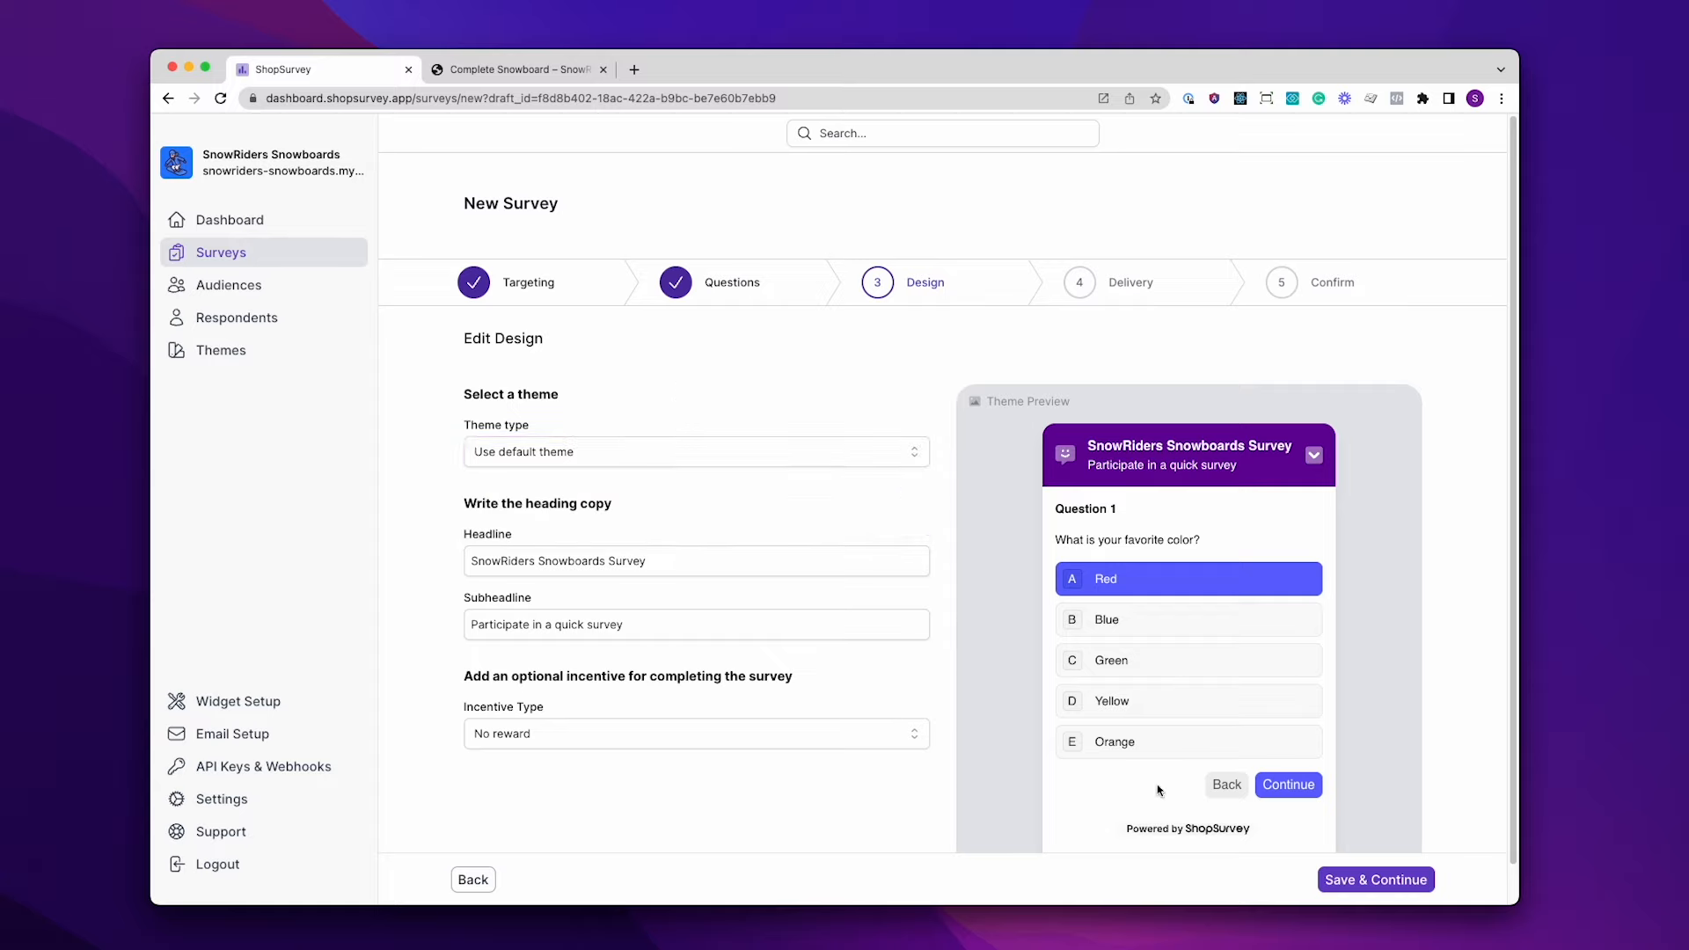
click(482, 458)
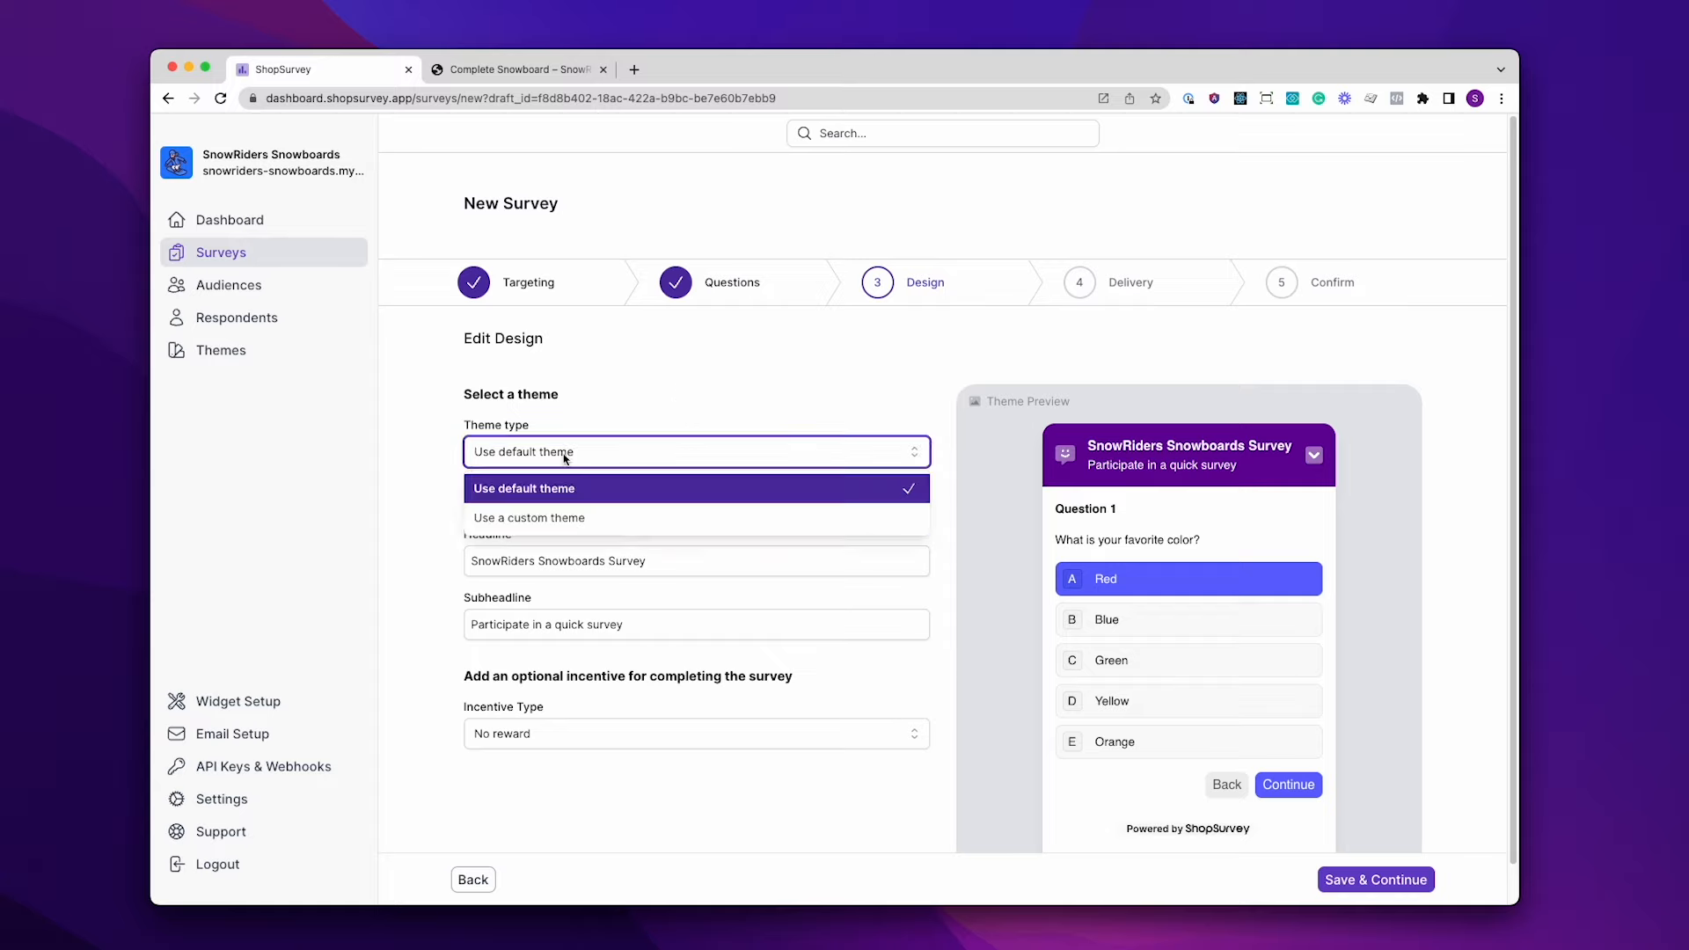
click(600, 513)
click(671, 520)
click(664, 552)
scroll(664, 563, down, 2)
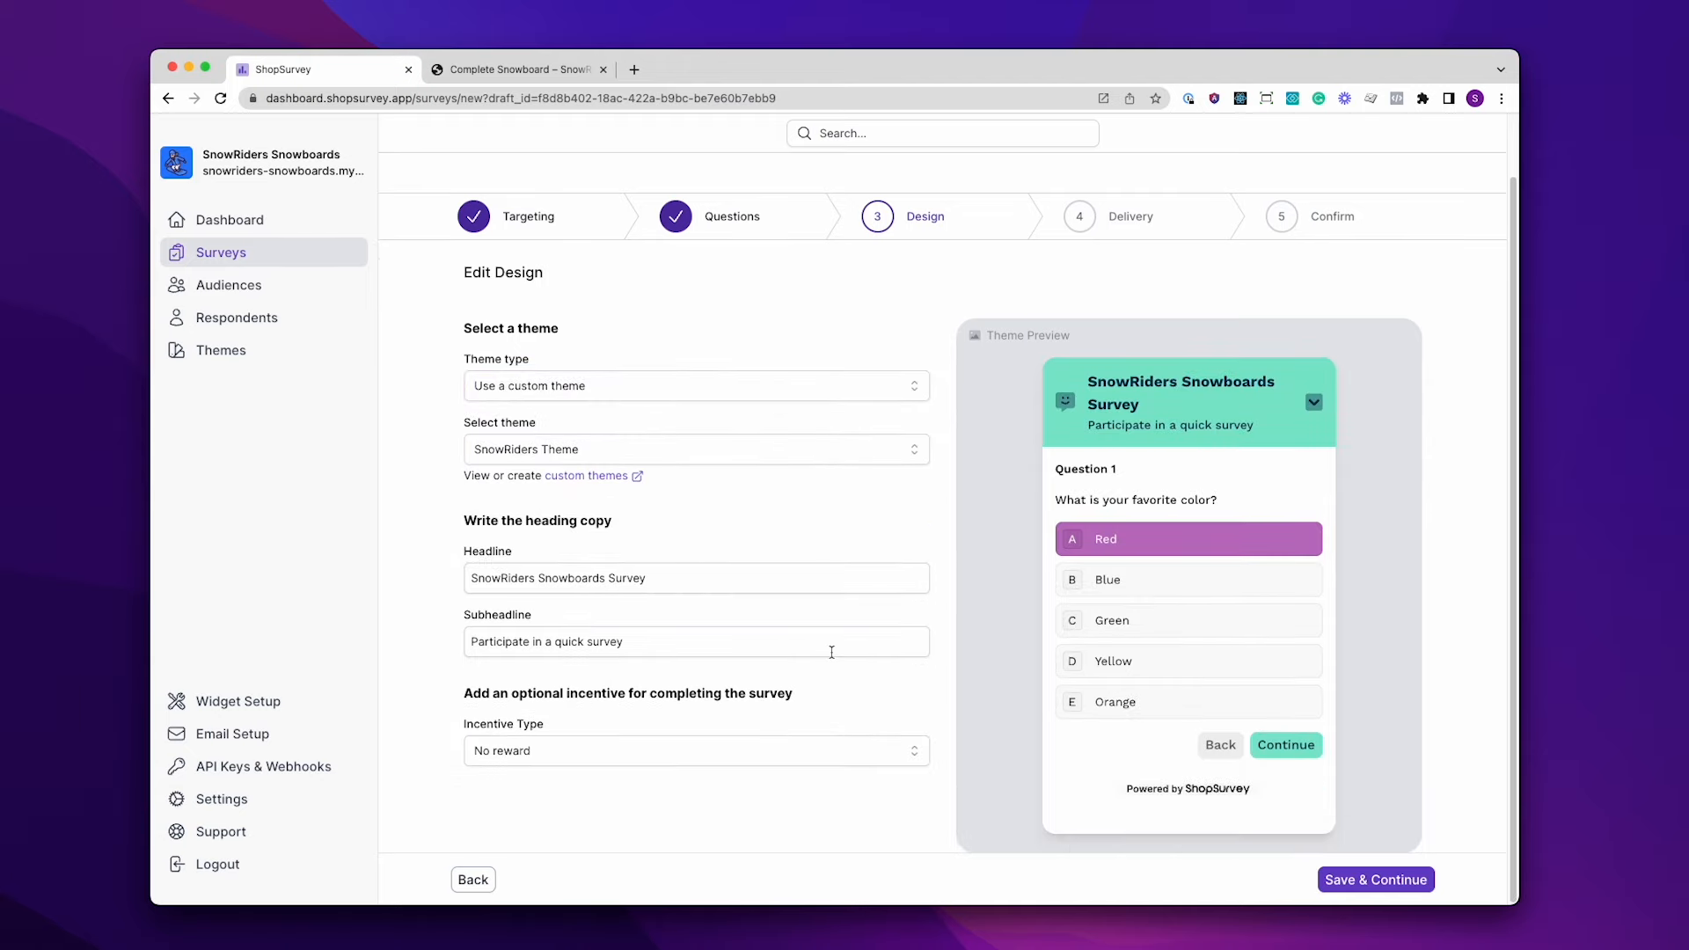
Change the headline to "Get 20% Off Your Order", add a discount code incentive with the code SURVEY20, and save the design
triple_click(790, 643)
text(Get 20% Off Your Order)
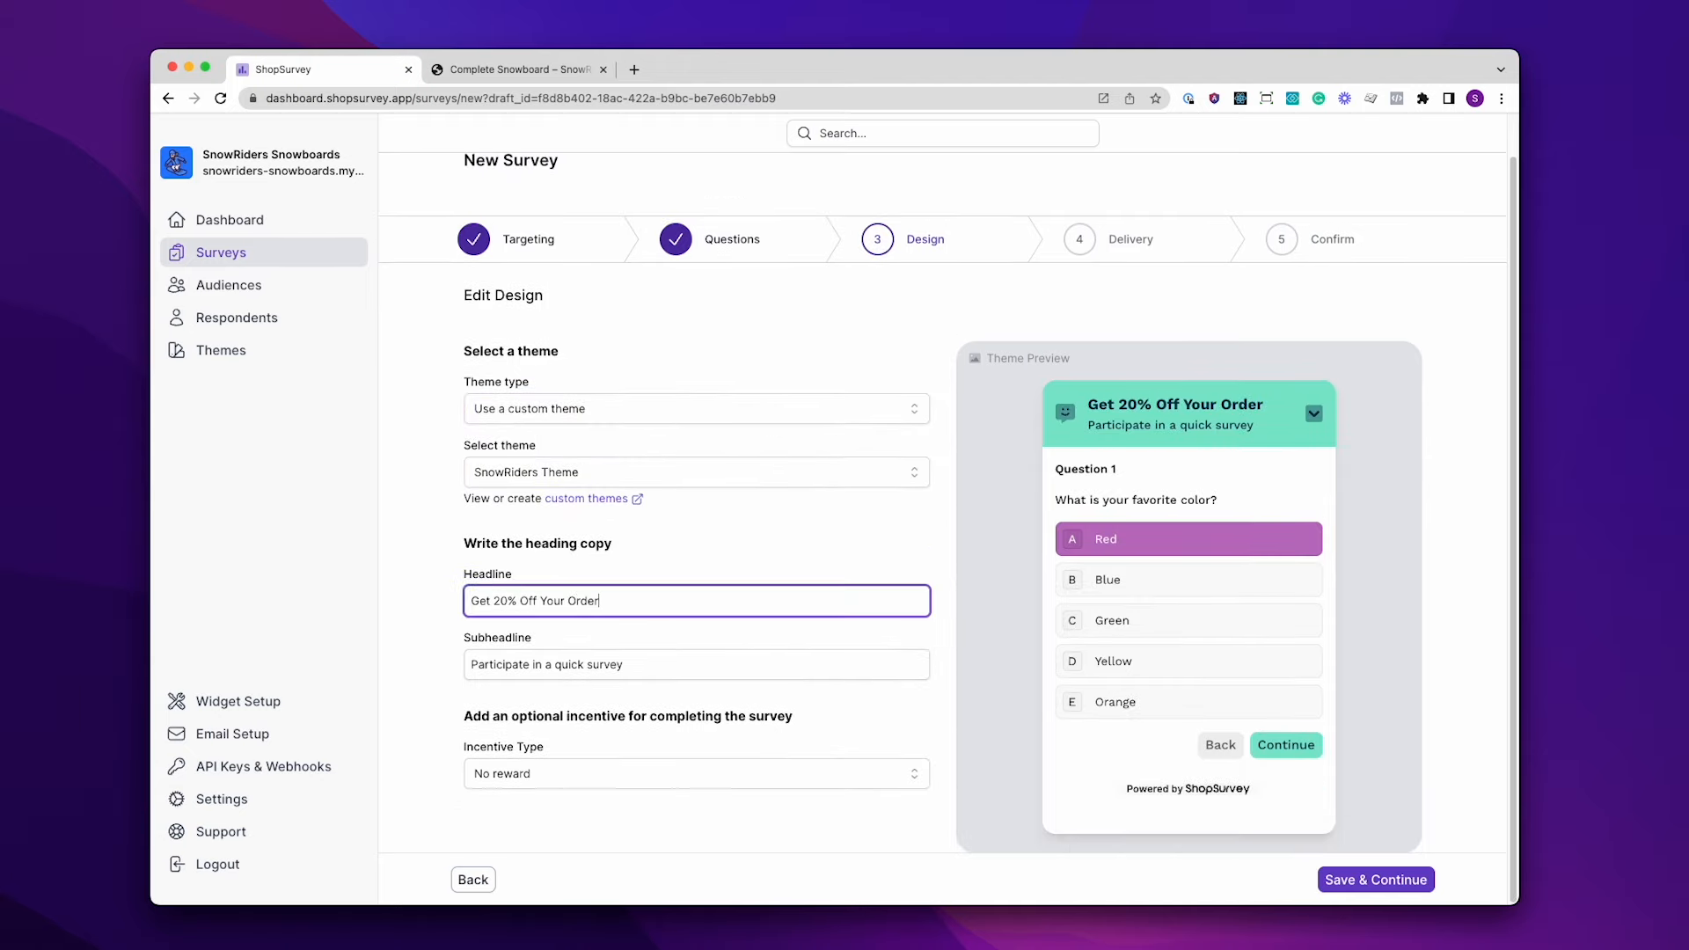
click(840, 776)
click(768, 834)
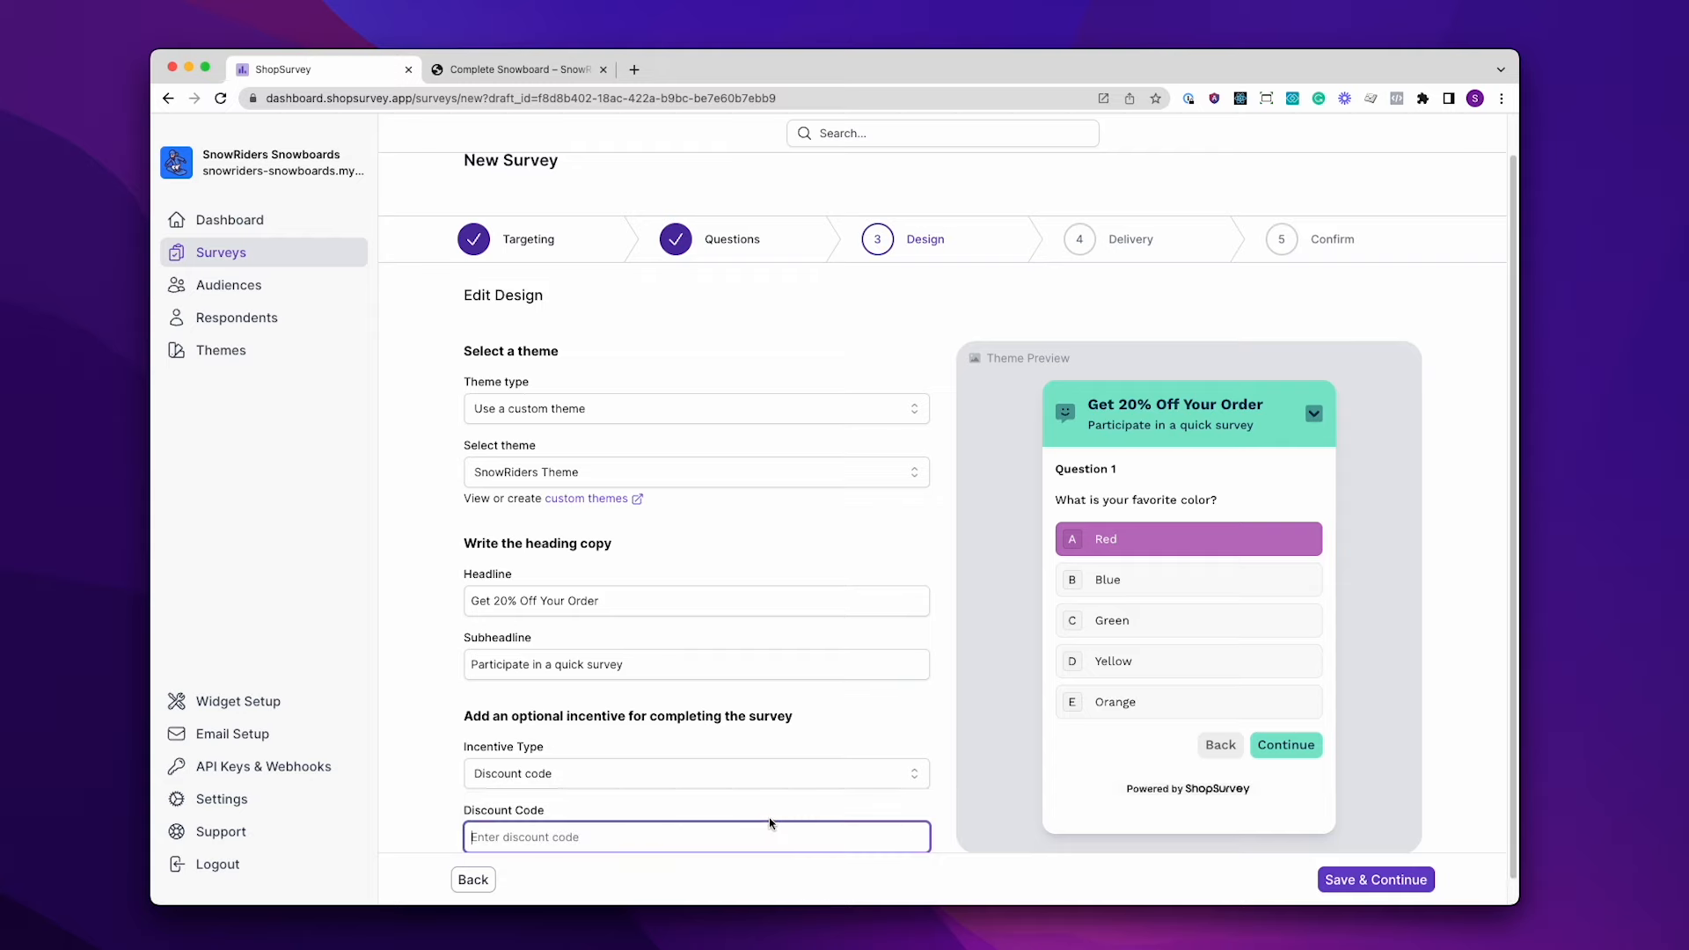
text(SURVEY20)
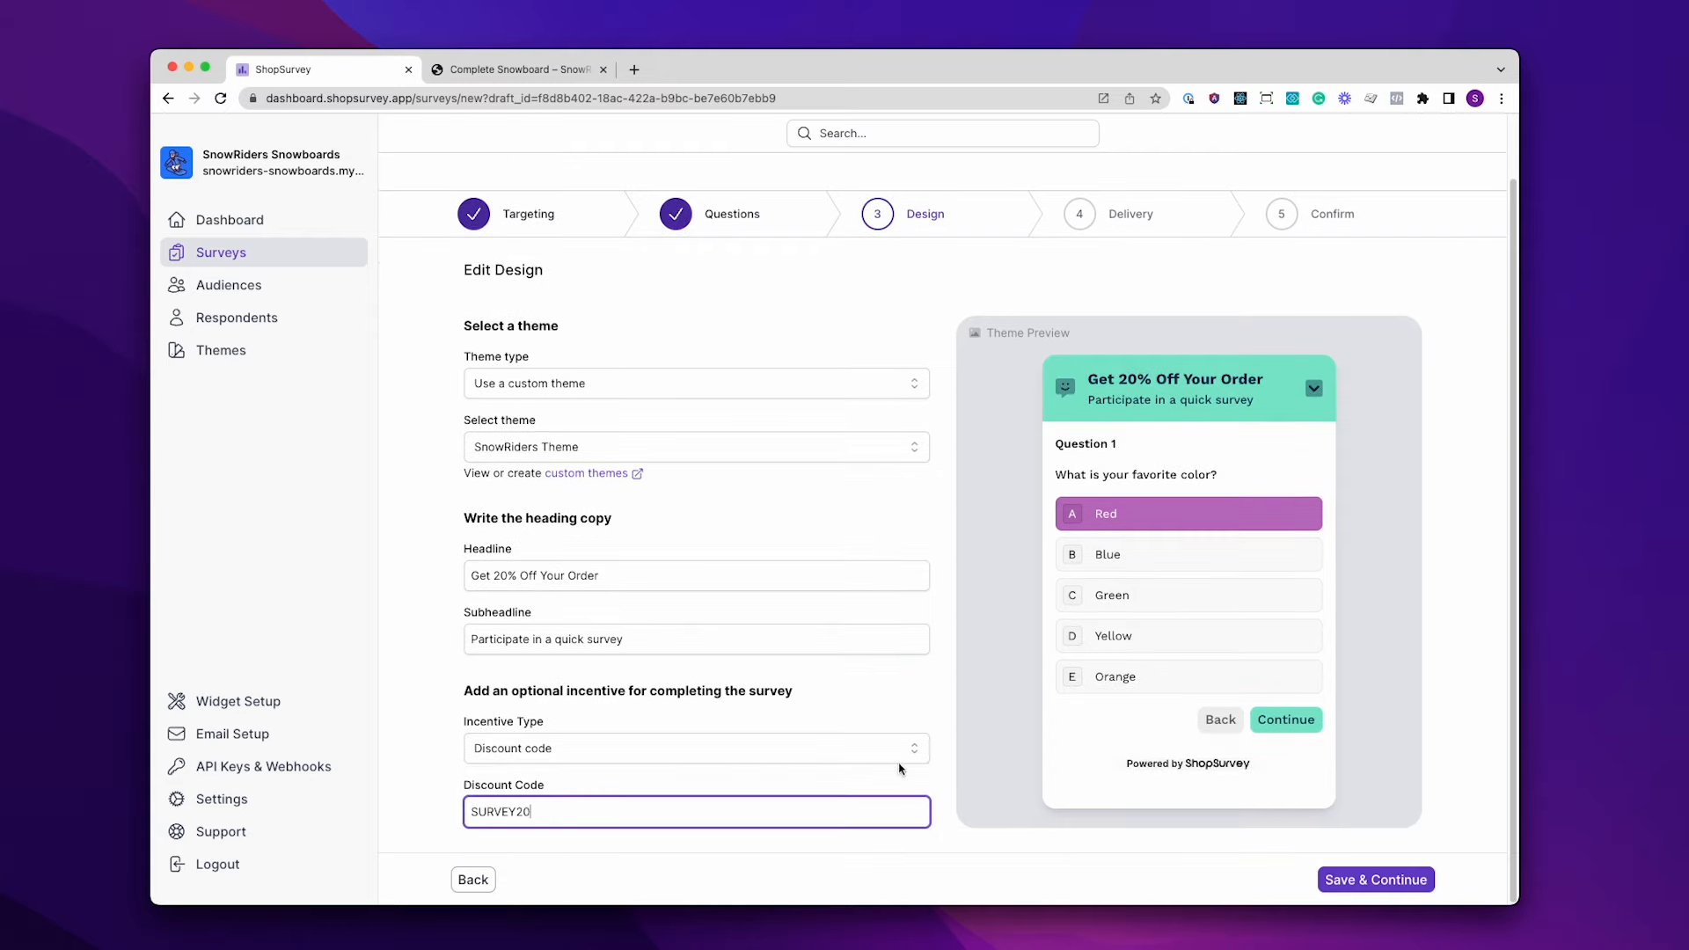
click(1383, 880)
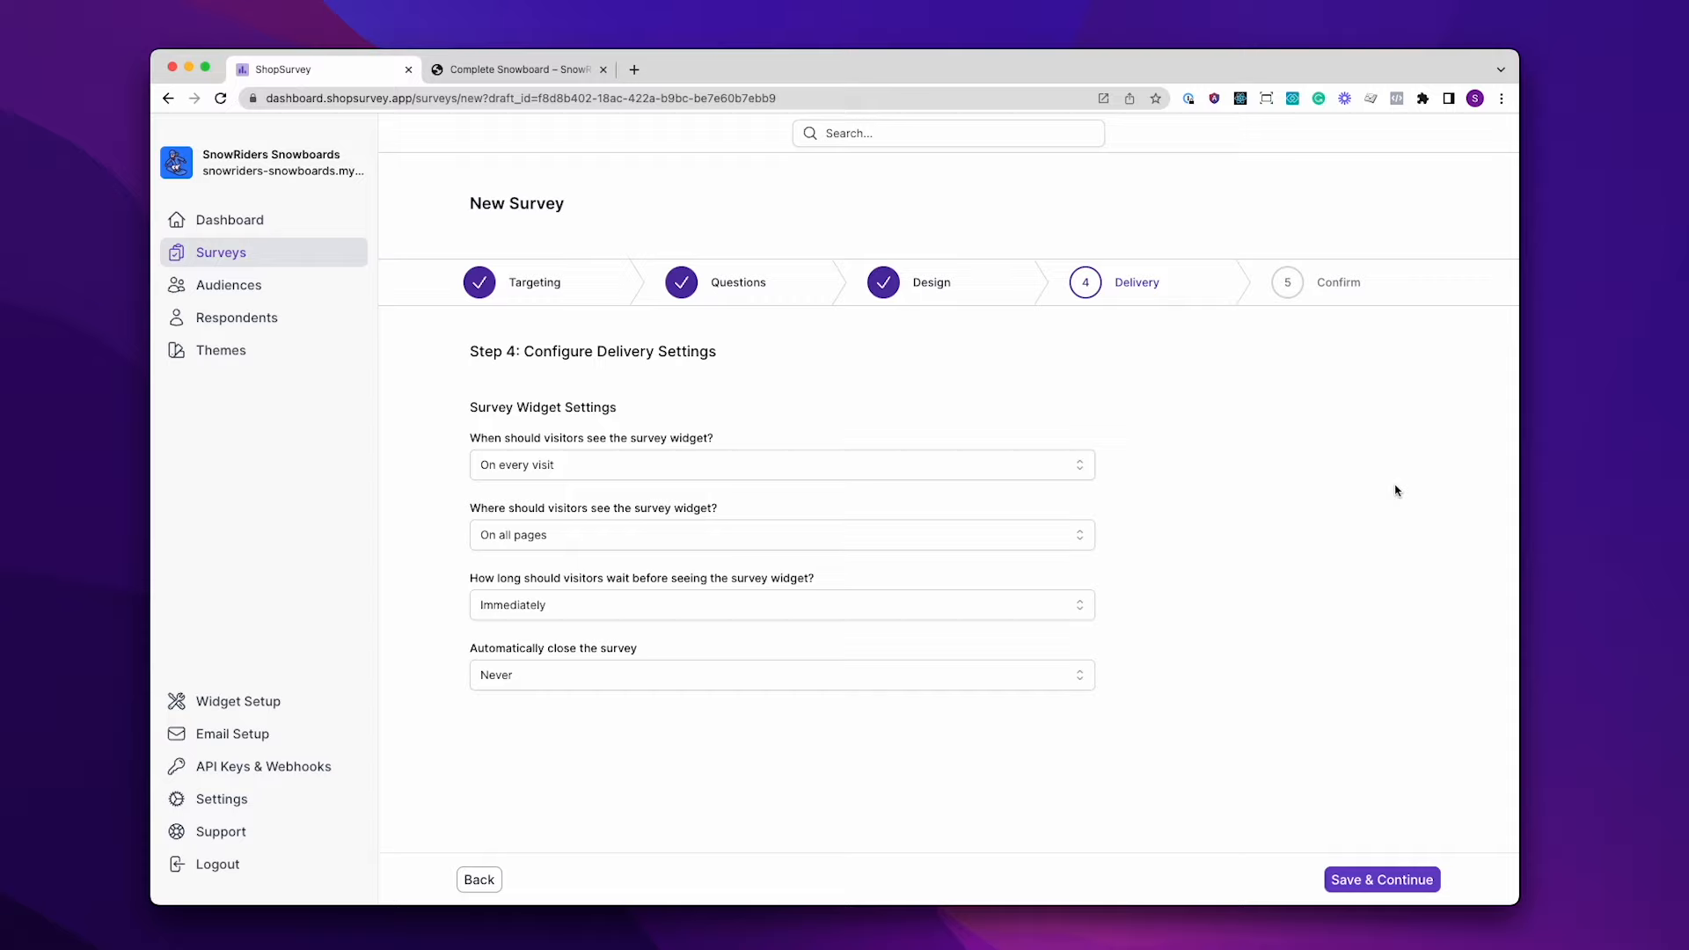
Save the delivery settings with their default options and publish the survey
click(617, 674)
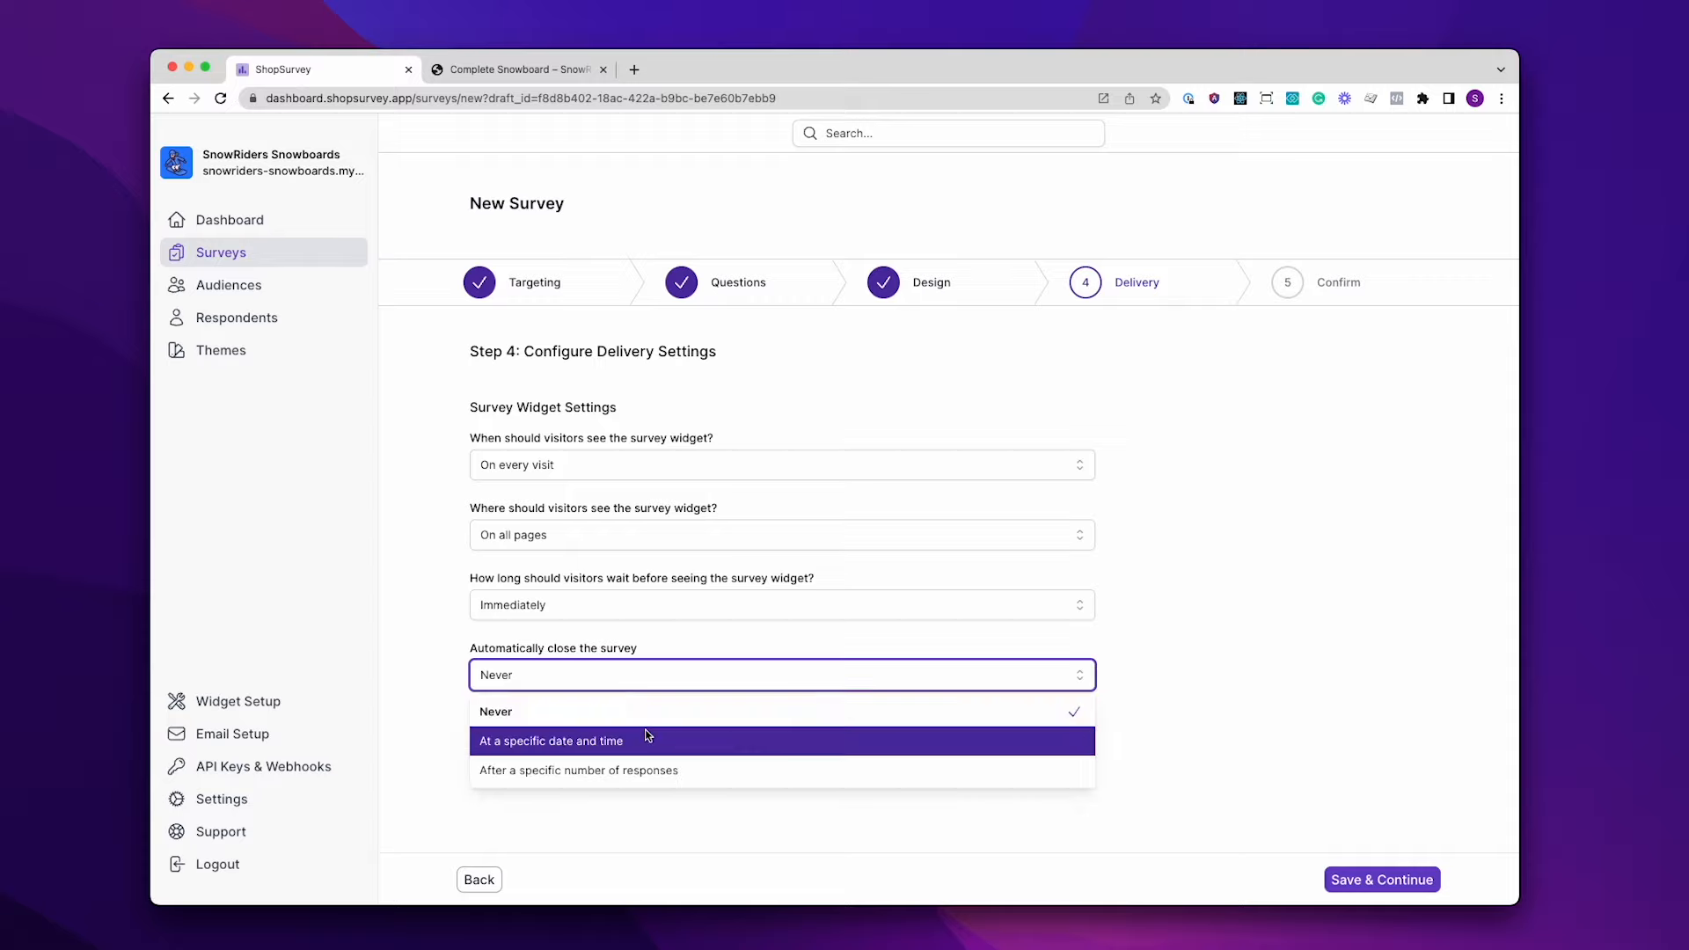
key(Escape)
click(1382, 880)
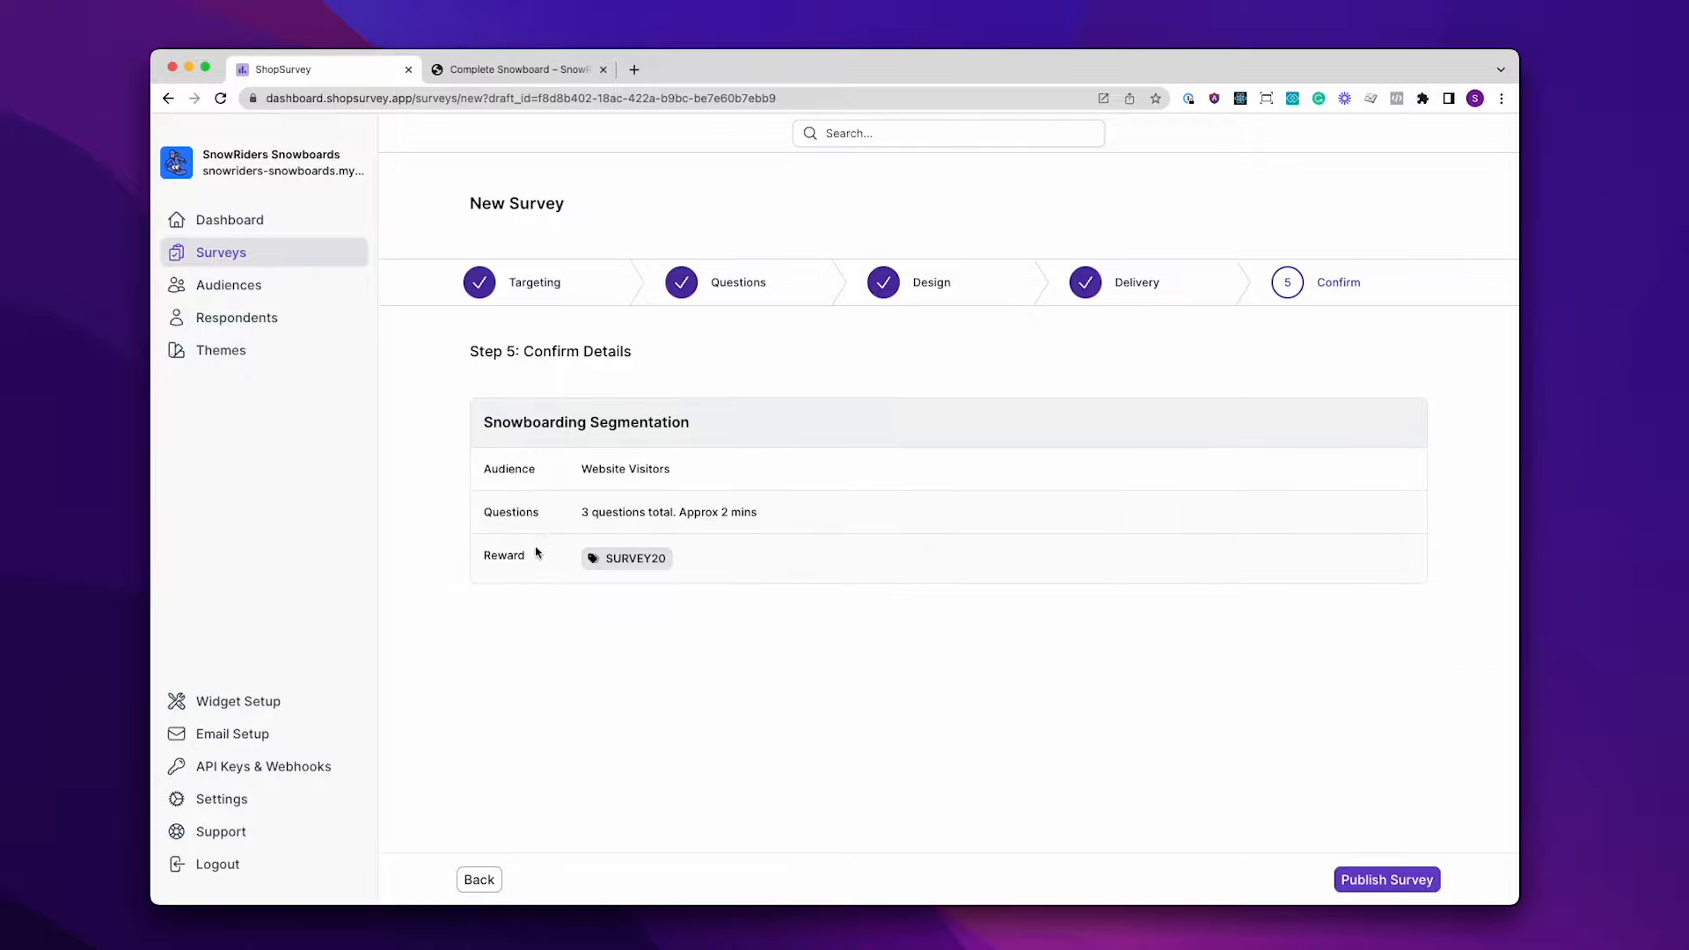
click(1353, 883)
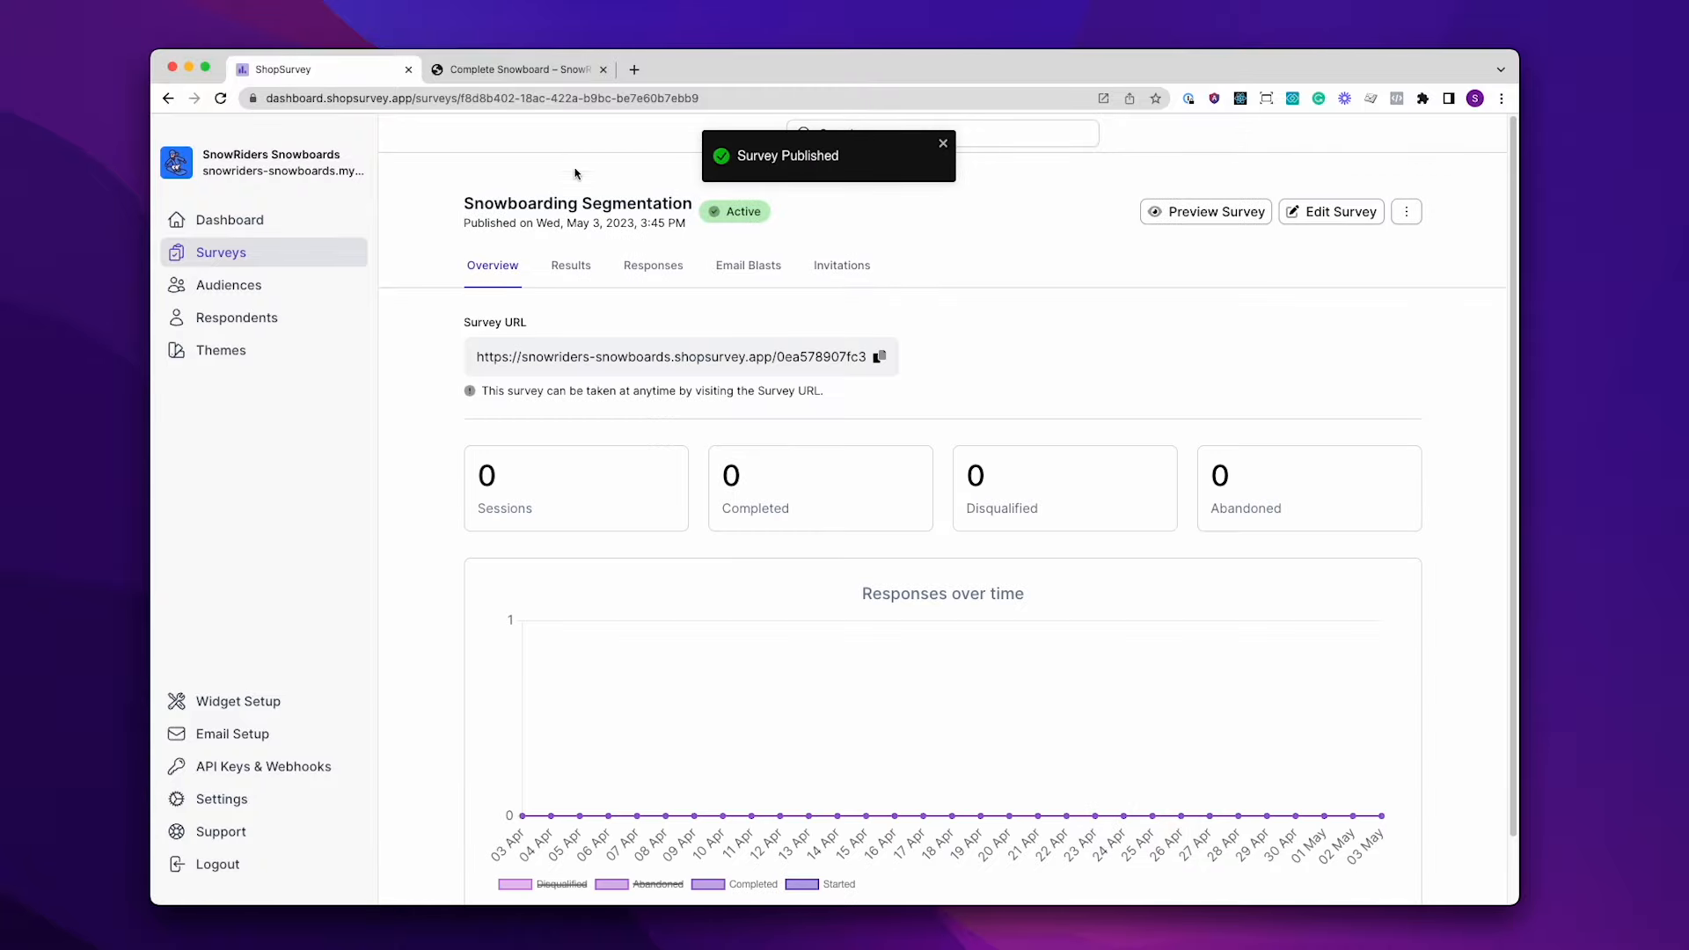
Switch to the storefront's Complete Snowboard product page and reload it to check the survey widget
click(555, 77)
key(super+r)
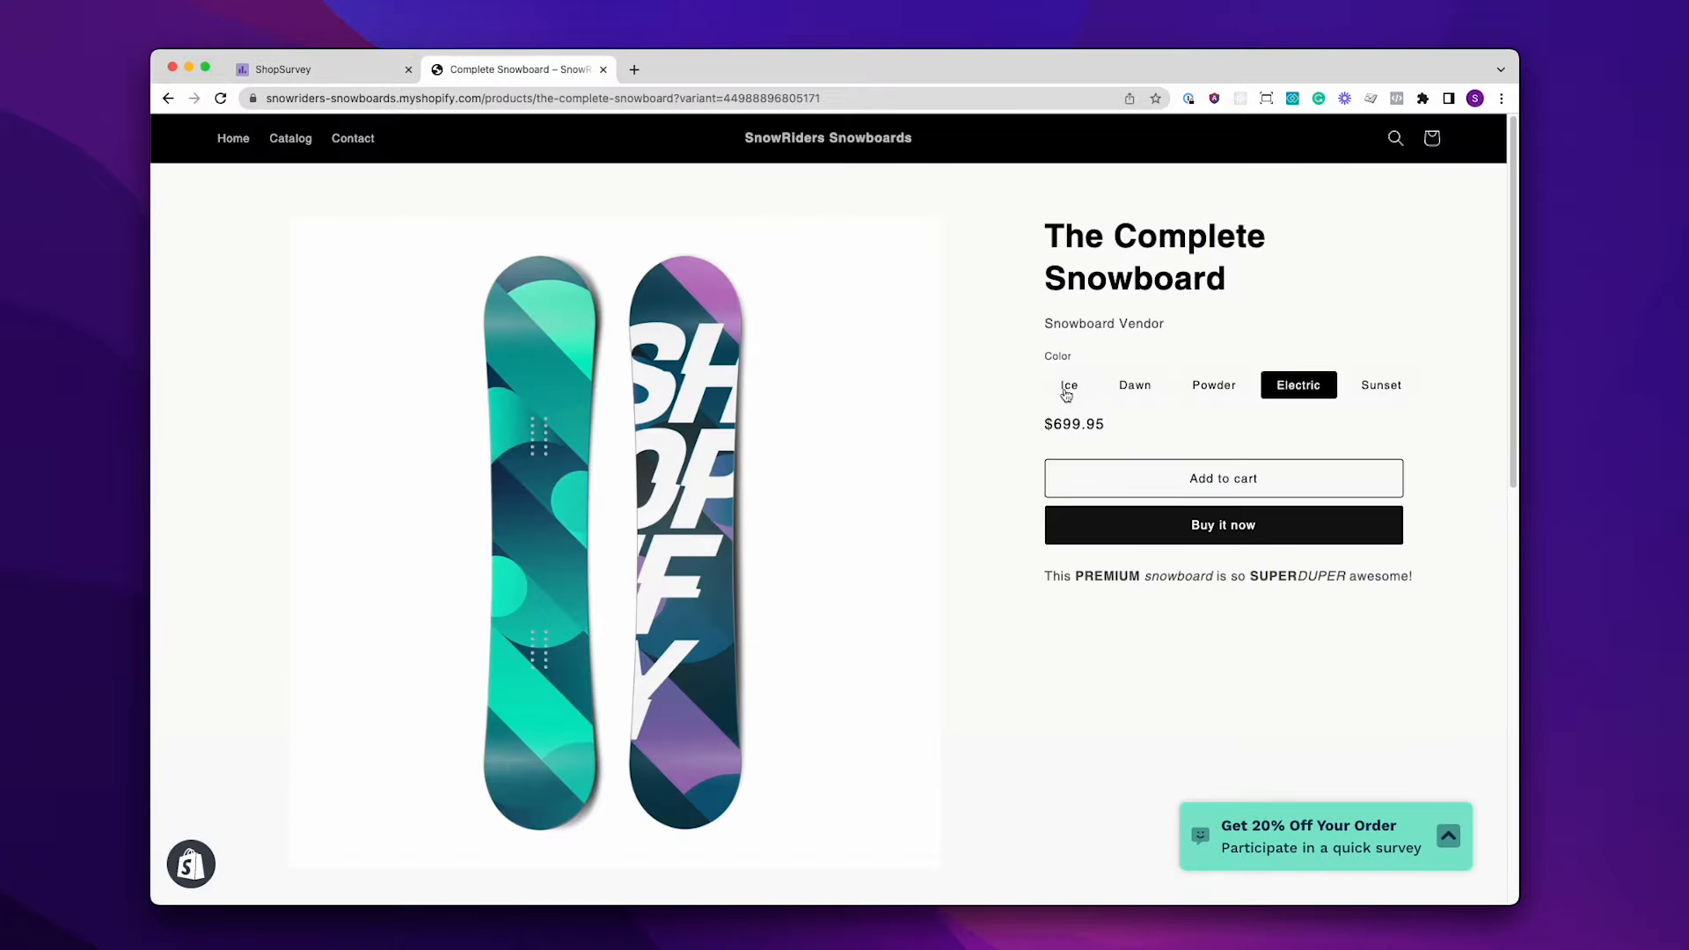